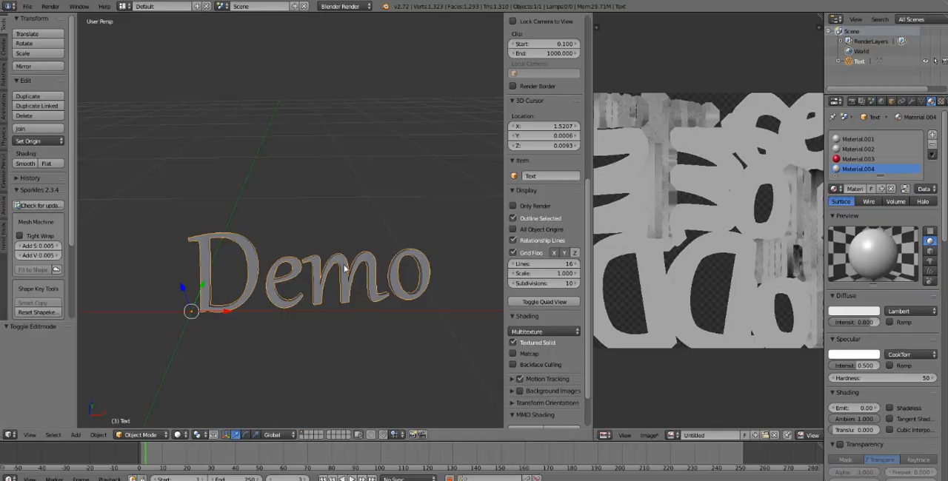
- Delete the existing Demo text object from the scene and place the 3D cursor near the red axis
{"action": "key", "text": "Delete"}
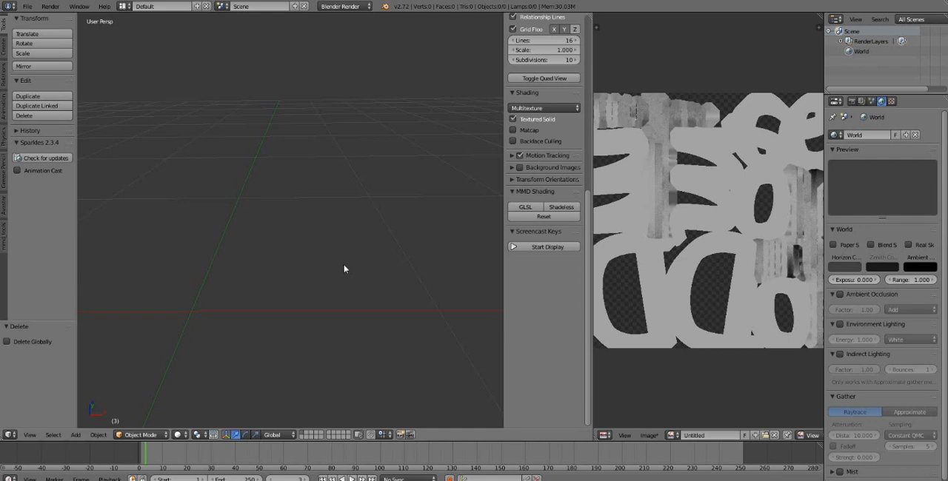
{"action": "middle_click_drag", "start_coordinate": [344, 269], "coordinate": [387, 336]}
{"action": "scroll", "coordinate": [388, 335], "scroll_direction": "down", "scroll_amount": 2}
{"action": "scroll", "coordinate": [388, 335], "scroll_direction": "up", "scroll_amount": 1}
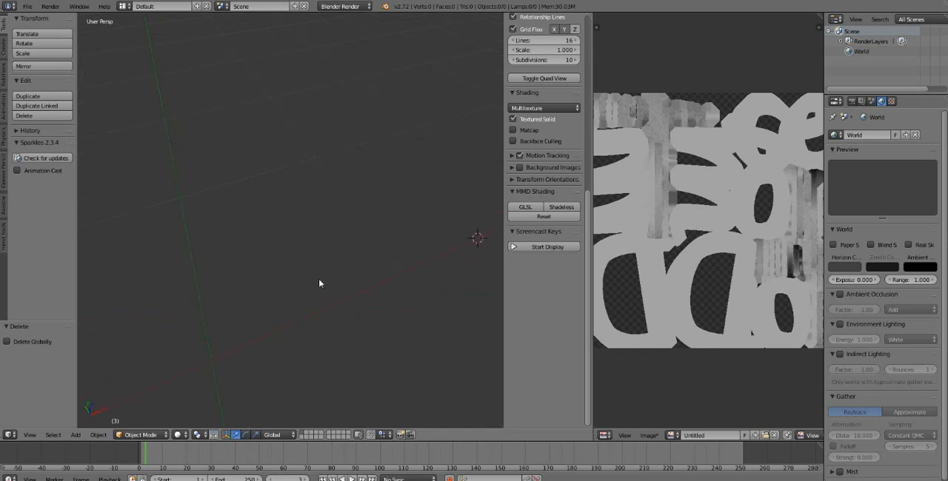
{"action": "middle_click_drag", "start_coordinate": [344, 291], "coordinate": [323, 299]}
{"action": "left_click", "coordinate": [250, 301]}
- Start a new file from the default scene and turn on the Screencast Keys display
{"action": "left_click", "coordinate": [26, 6]}
{"action": "left_click", "coordinate": [38, 28]}
{"action": "left_click", "coordinate": [33, 33]}
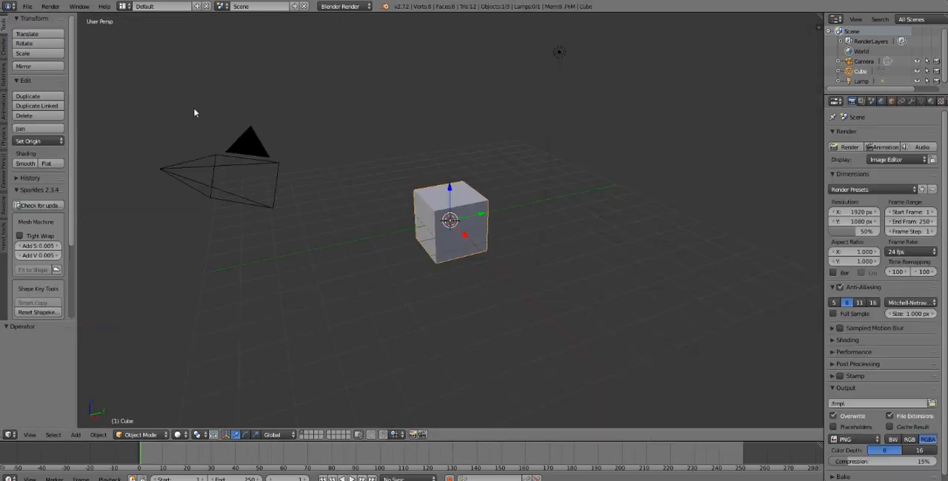
{"action": "key", "text": "n"}
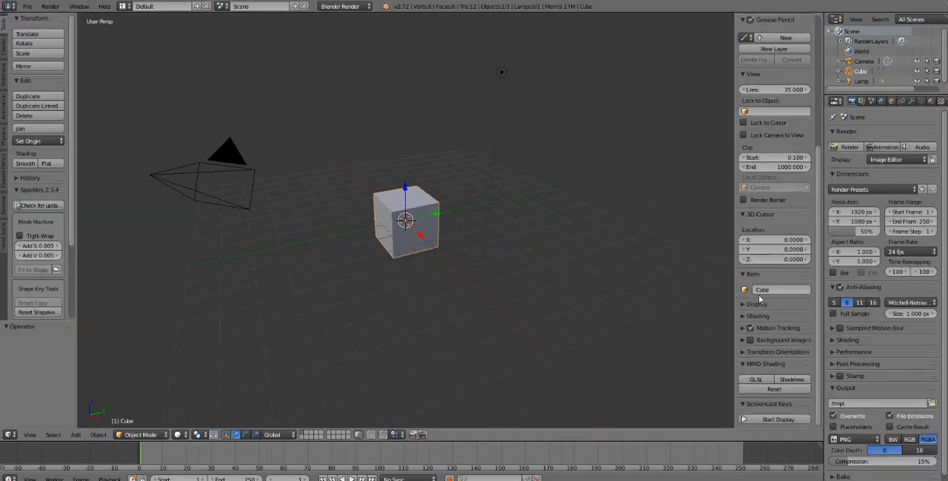
{"action": "left_click", "coordinate": [758, 420]}
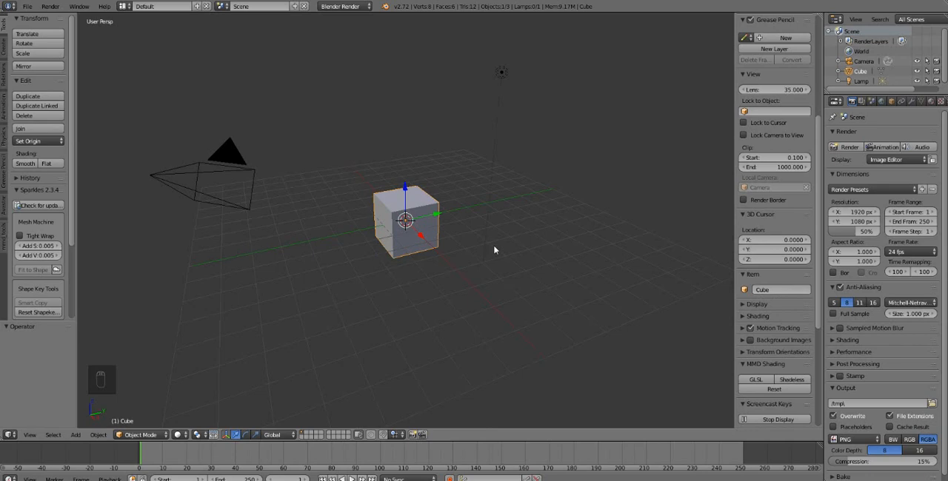
- Delete all default objects: the camera, cube and lamp
{"action": "key", "text": "a"}
{"action": "key", "text": "a"}
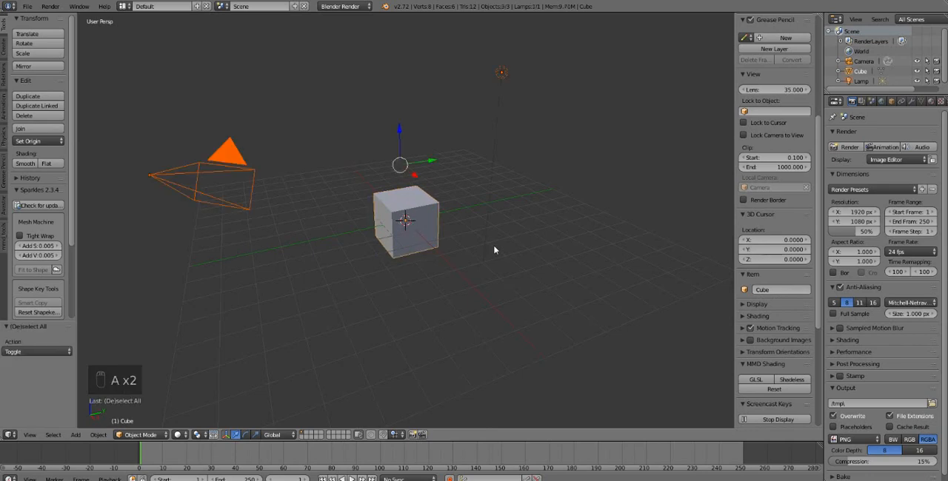
{"action": "key", "text": "Delete"}
{"action": "left_click", "coordinate": [495, 250]}
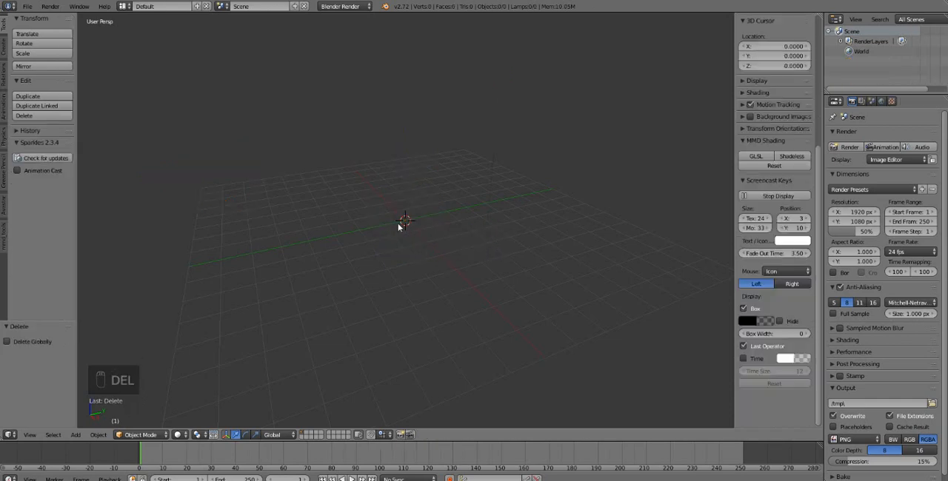
- Add a text object at the scene origin and view it from the front at close range
{"action": "key", "text": "shift+a"}
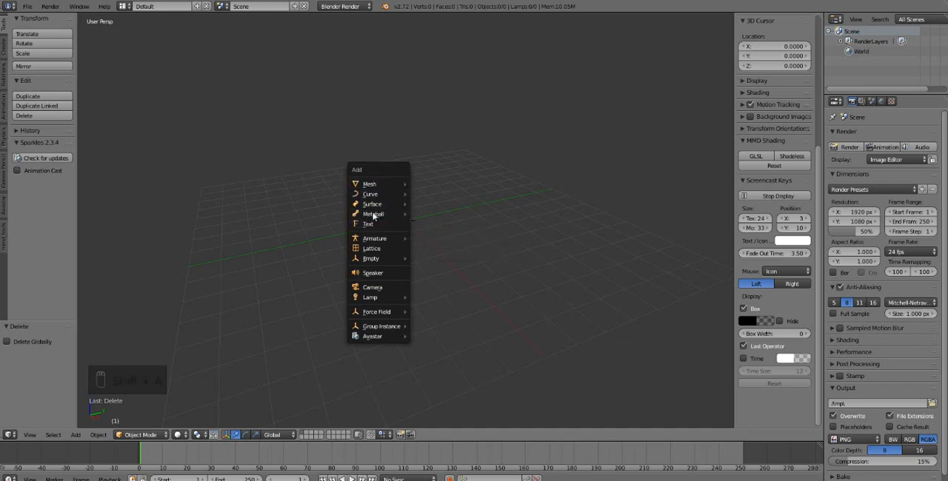
{"action": "left_click", "coordinate": [373, 223]}
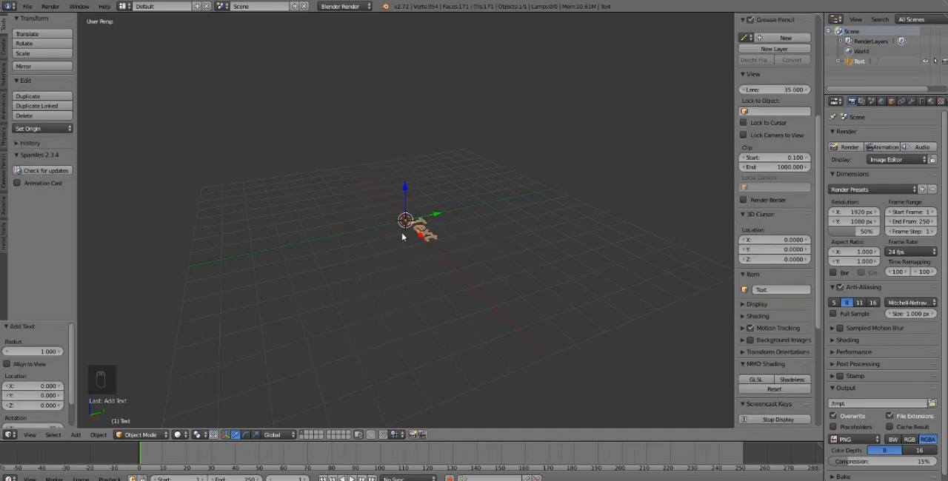
{"action": "middle_click_drag", "start_coordinate": [402, 244], "coordinate": [542, 283]}
{"action": "scroll", "coordinate": [455, 258], "scroll_direction": "up", "scroll_amount": 3}
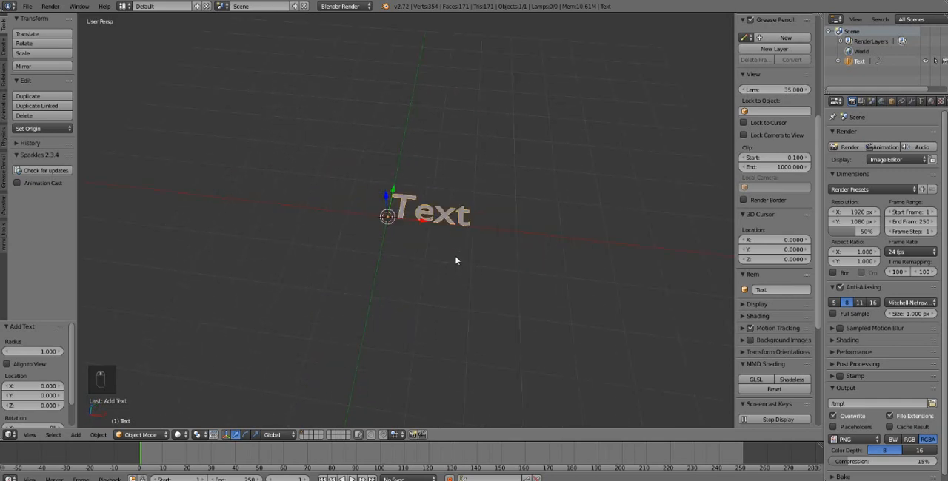
{"action": "middle_click_drag", "start_coordinate": [456, 259], "coordinate": [389, 266]}
{"action": "scroll", "coordinate": [445, 274], "scroll_direction": "up", "scroll_amount": 4}
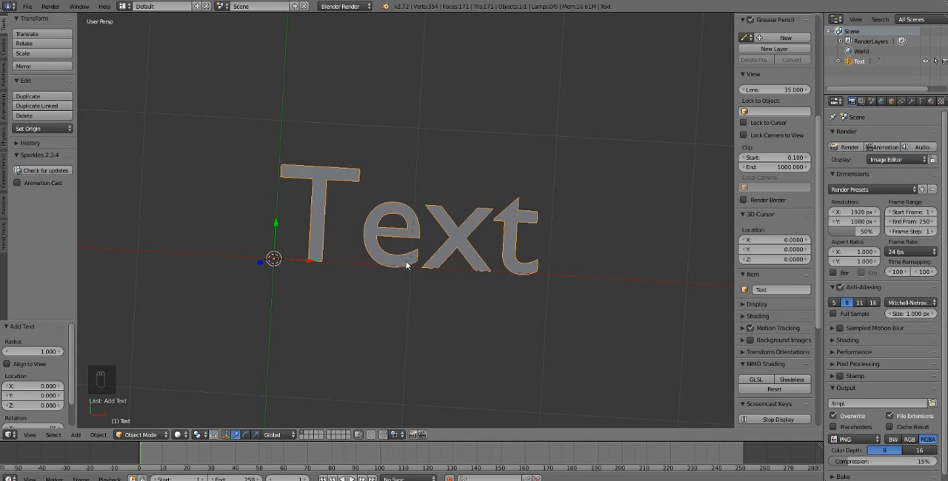
- Replace the text object's default wording with "Demo" in Edit Mode
{"action": "key", "text": "Tab"}
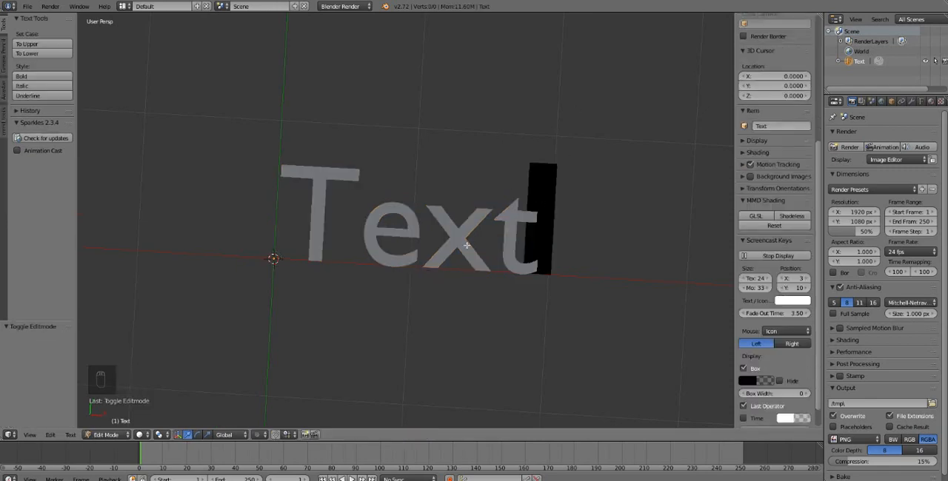
{"action": "key", "text": "BackSpace"}
{"action": "key", "text": "BackSpace"}
{"action": "key", "text": "BackSpace"}
{"action": "key", "text": "BackSpace"}
{"action": "key", "text": "BackSpace"}
{"action": "key", "text": "BackSpace"}
{"action": "key", "text": "BackSpace"}
{"action": "key", "text": "BackSpace"}
{"action": "key", "text": "BackSpace"}
{"action": "key", "text": "BackSpace"}
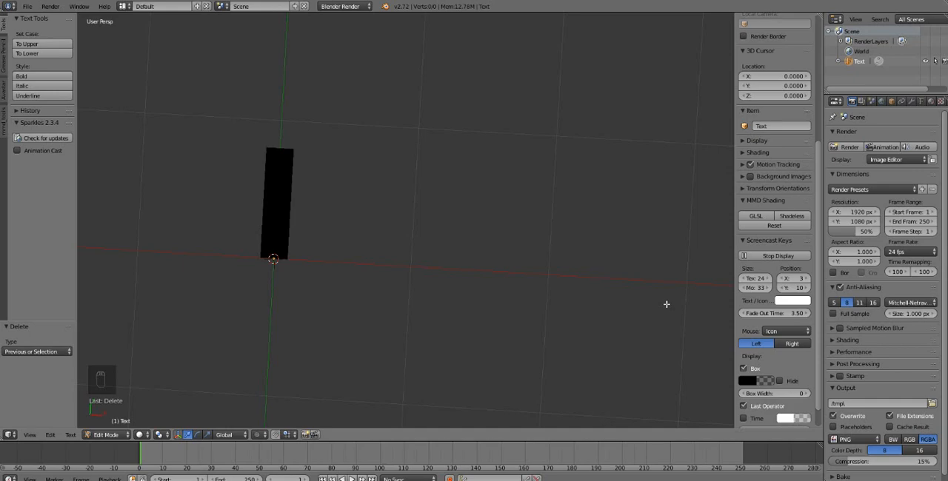
{"action": "type", "text": "Demo"}
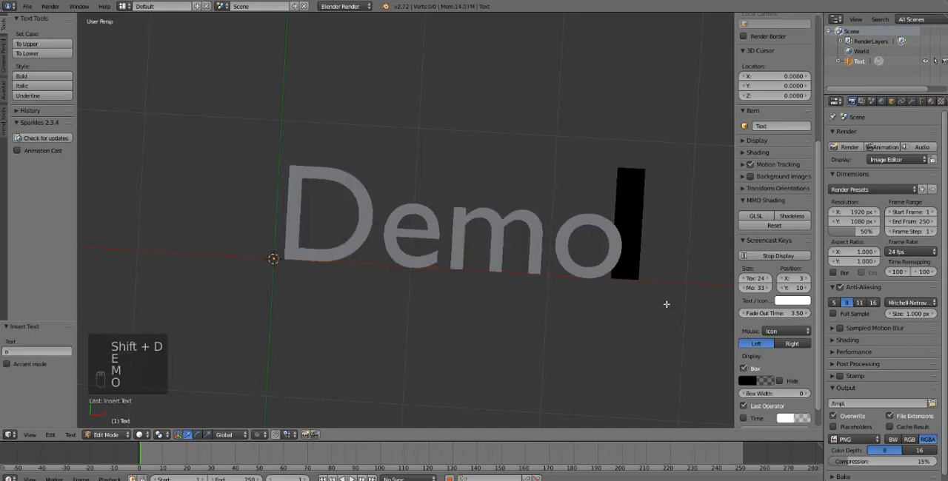
{"action": "mouse_move", "coordinate": [508, 249]}
{"action": "middle_mouse_down"}
{"action": "mouse_move", "coordinate": [523, 214]}
{"action": "mouse_move", "coordinate": [613, 243]}
{"action": "mouse_move", "coordinate": [515, 225]}
{"action": "mouse_move", "coordinate": [490, 251]}
{"action": "middle_mouse_up"}
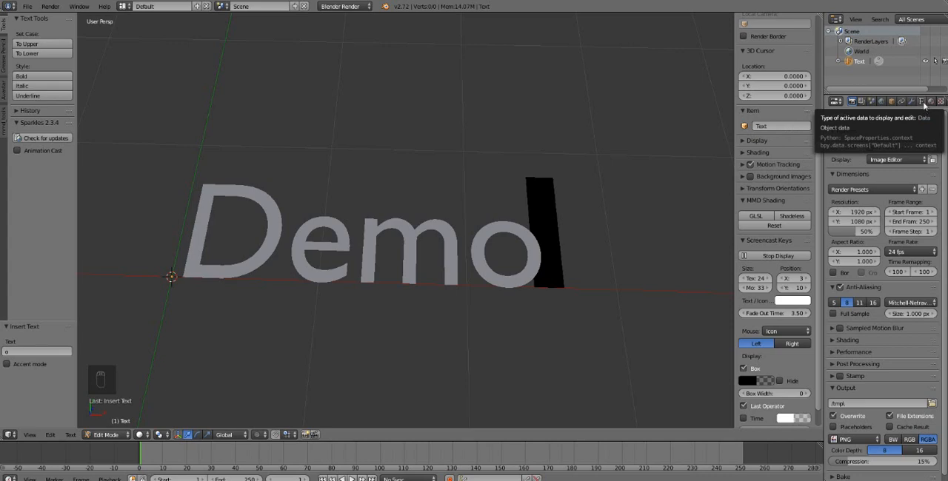
- Start loading a Regular font for the text object and browse to the C:\Windows\Fonts folder
{"action": "left_click", "coordinate": [922, 103]}
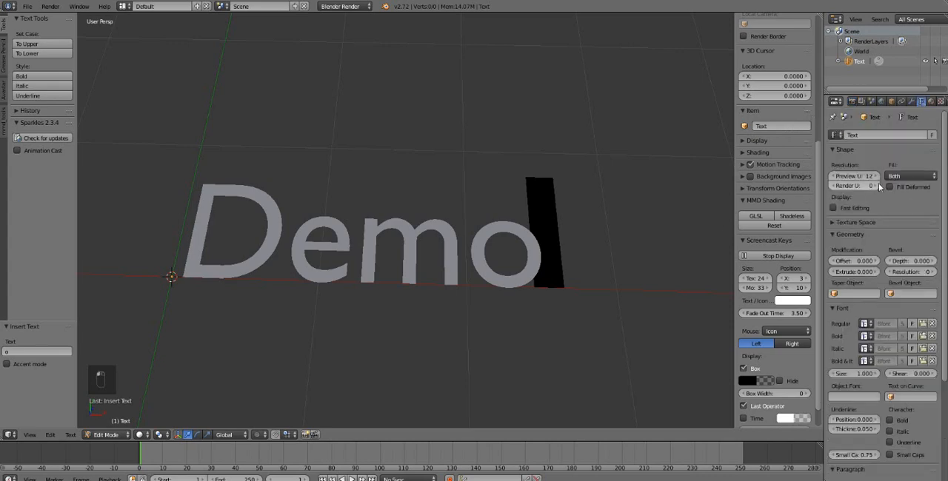
{"action": "scroll", "coordinate": [869, 198], "scroll_direction": "down", "scroll_amount": 5}
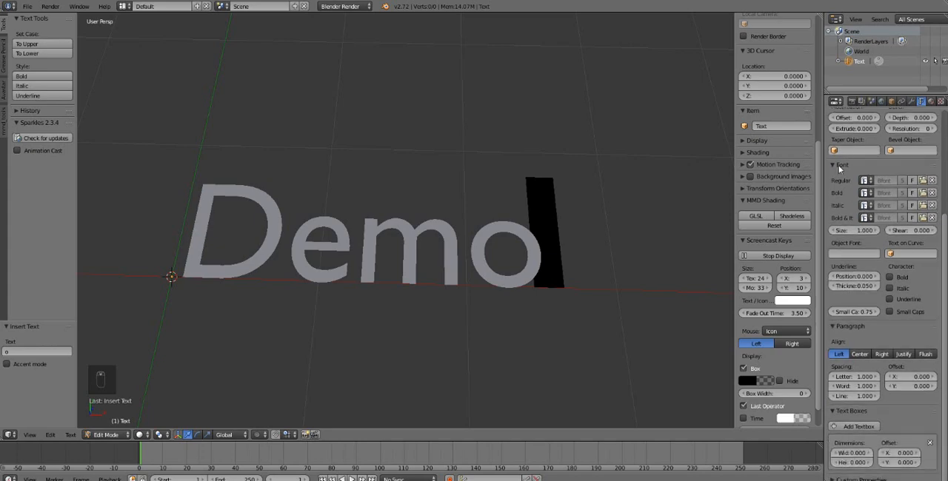
{"action": "left_click", "coordinate": [837, 165]}
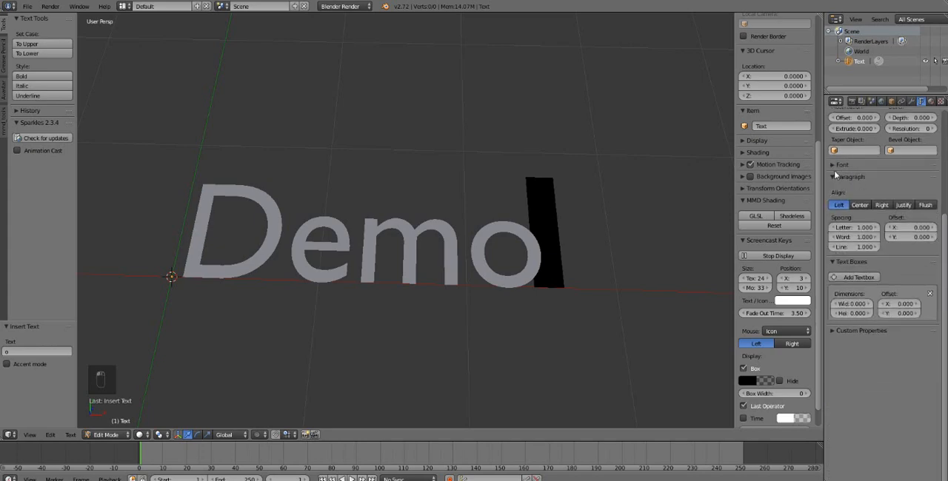
{"action": "left_click", "coordinate": [832, 167]}
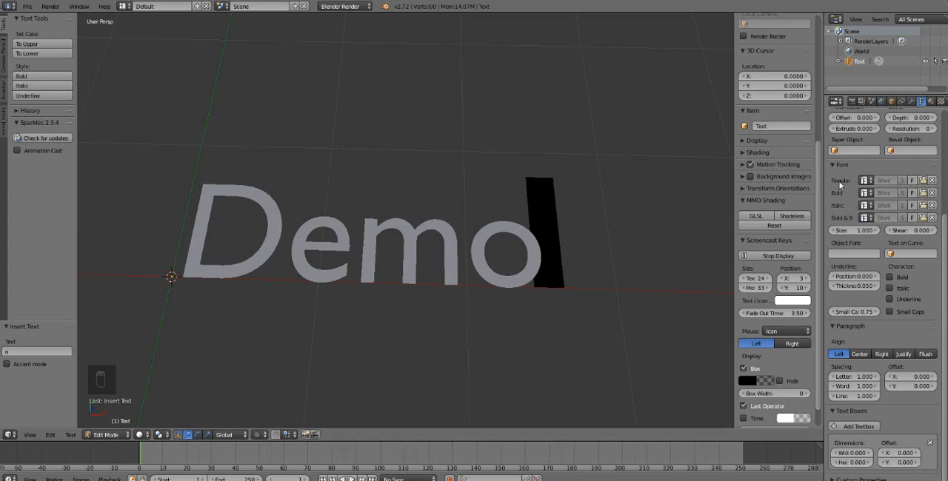
{"action": "left_click", "coordinate": [922, 181]}
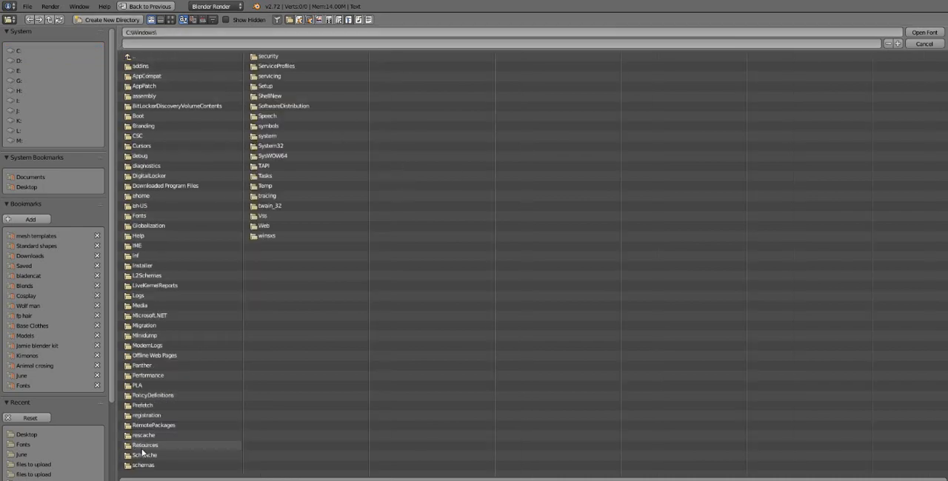
{"action": "left_click", "coordinate": [139, 216]}
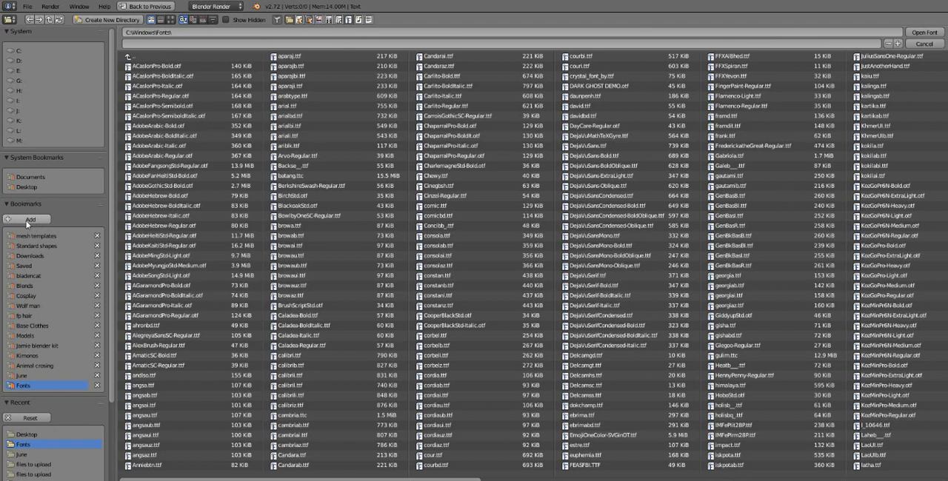
{"action": "left_click", "coordinate": [31, 376]}
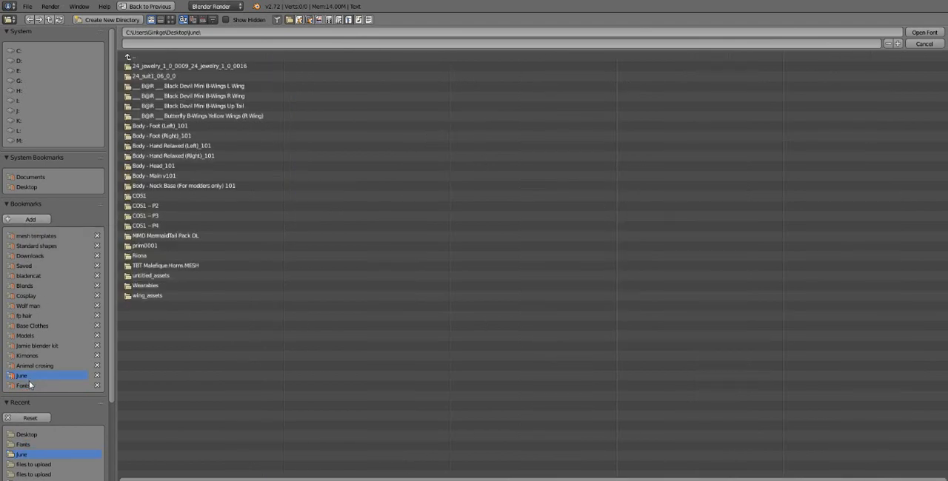
{"action": "left_click", "coordinate": [30, 385]}
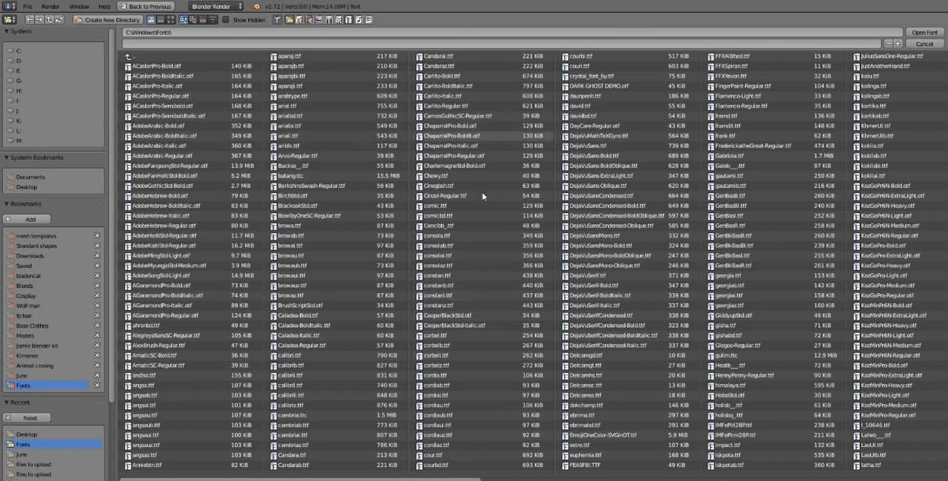
- Switch the font files to the detailed list with dates and load FFXAlBhed.ttf as the Regular font
{"action": "scroll", "coordinate": [483, 195], "scroll_direction": "down", "scroll_amount": 2}
{"action": "scroll", "coordinate": [444, 211], "scroll_direction": "down", "scroll_amount": 4}
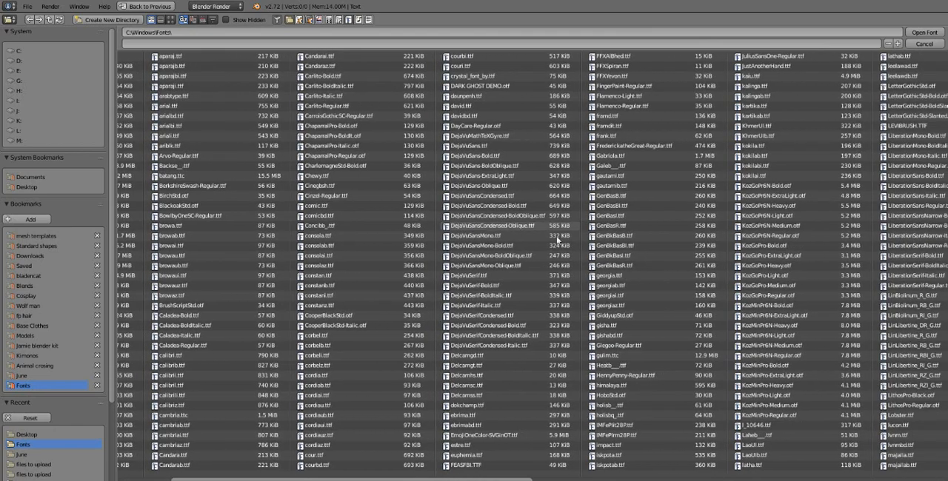
{"action": "scroll", "coordinate": [558, 239], "scroll_direction": "down", "scroll_amount": 4}
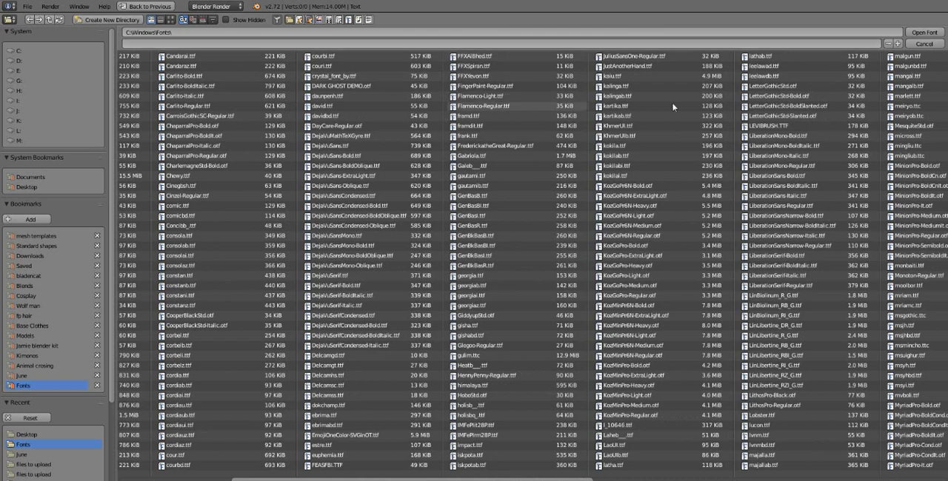
{"action": "scroll", "coordinate": [815, 110], "scroll_direction": "down", "scroll_amount": 3}
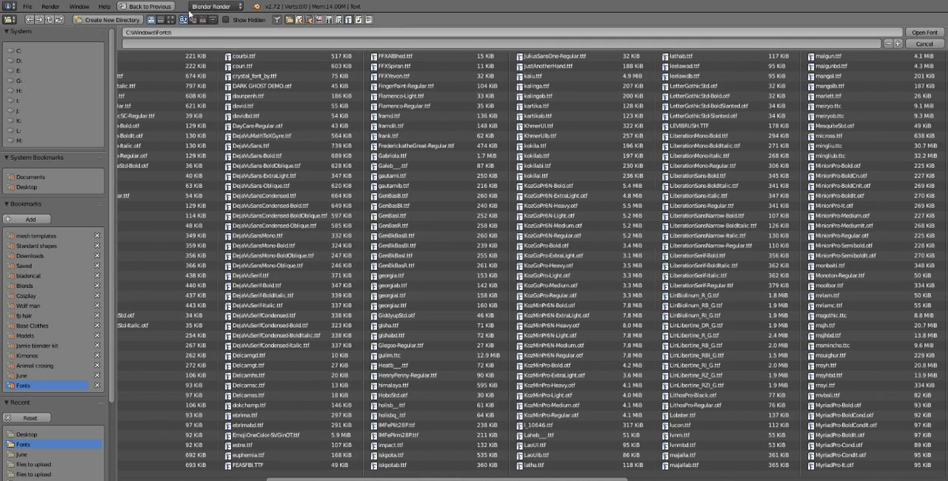
{"action": "left_click", "coordinate": [169, 20]}
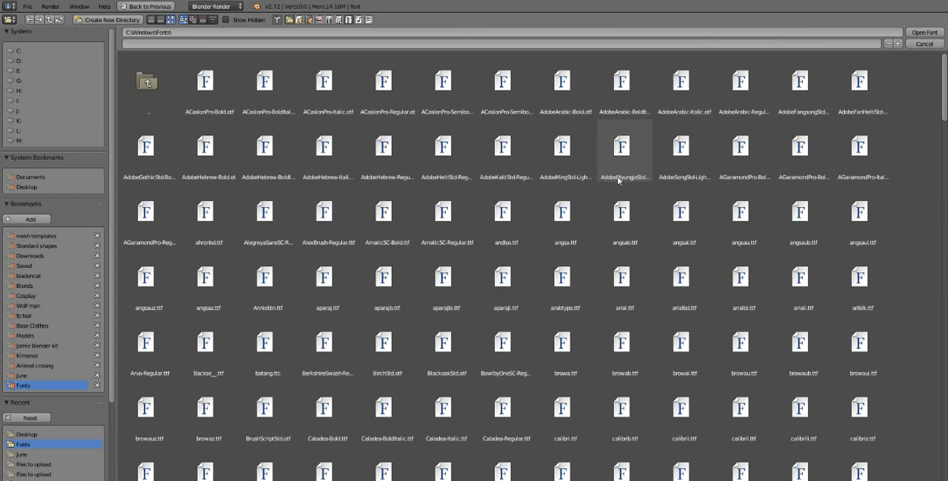
{"action": "left_click", "coordinate": [160, 20]}
{"action": "scroll", "coordinate": [488, 159], "scroll_direction": "down", "scroll_amount": 3}
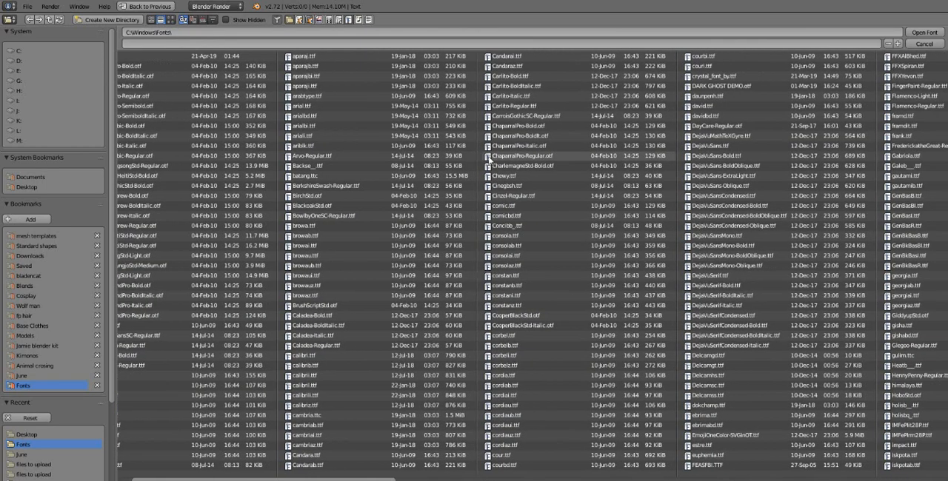
{"action": "scroll", "coordinate": [488, 160], "scroll_direction": "down", "scroll_amount": 5}
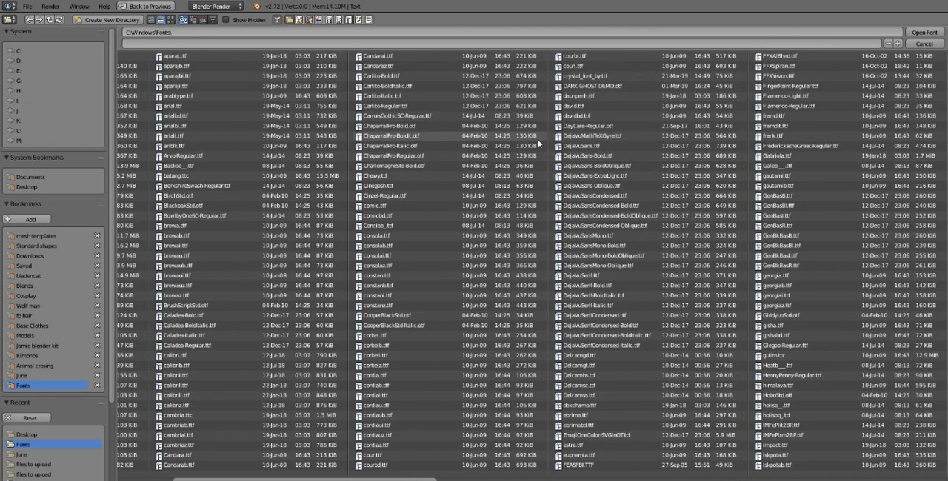
{"action": "scroll", "coordinate": [538, 143], "scroll_direction": "down", "scroll_amount": 2}
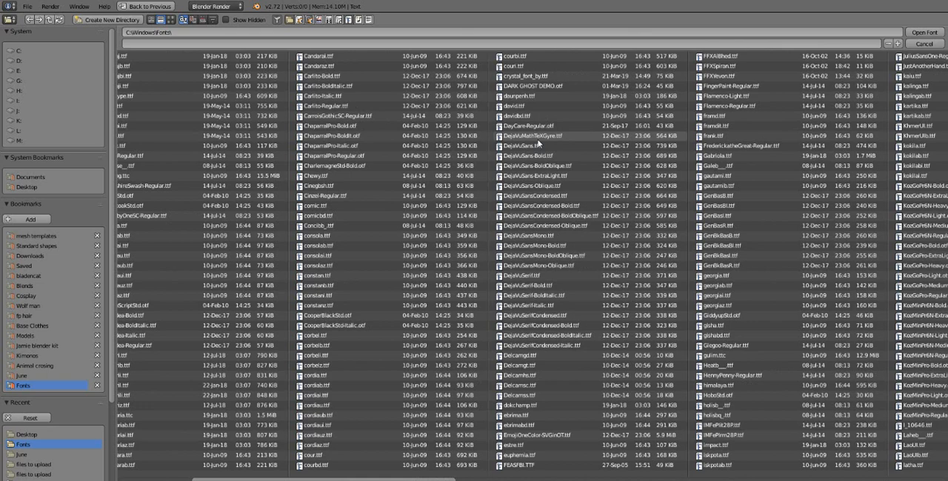
{"action": "scroll", "coordinate": [538, 142], "scroll_direction": "down", "scroll_amount": 4}
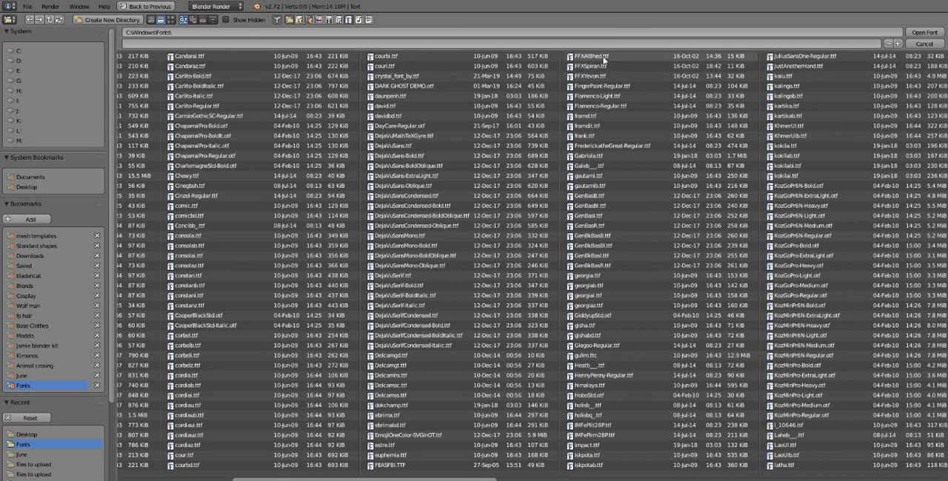
{"action": "double_click", "coordinate": [601, 57]}
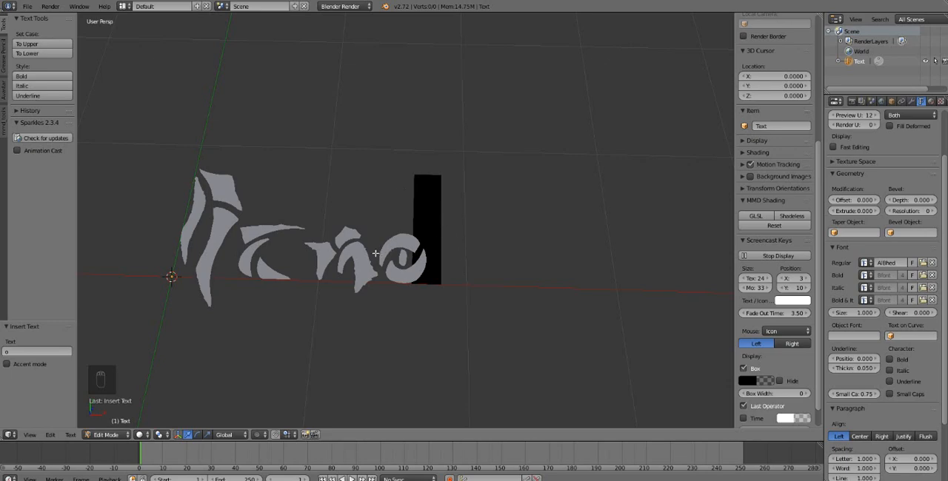
- Clear the text object's wording and re-enter "Demo" in the AlBhed font
{"action": "key", "text": "Tab"}
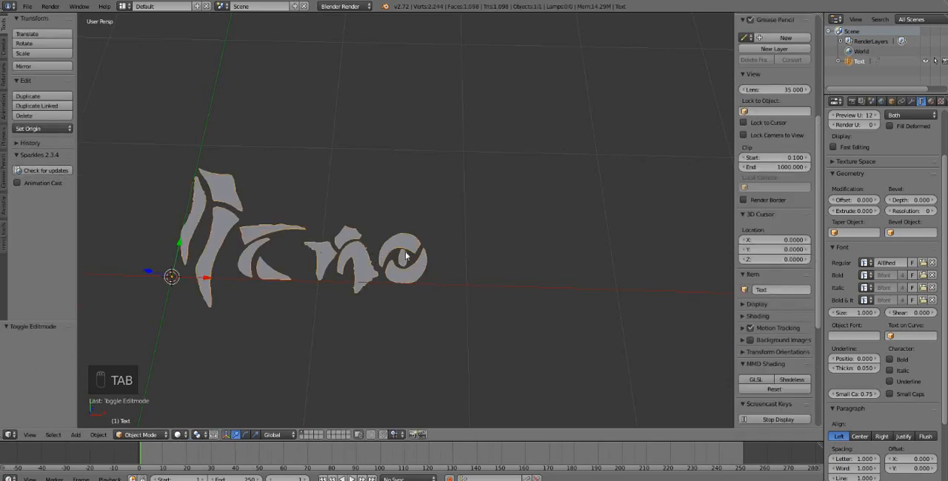
{"action": "key", "text": "Tab"}
{"action": "key", "text": "BackSpace"}
{"action": "key", "text": "BackSpace"}
{"action": "key", "text": "BackSpace"}
{"action": "key", "text": "BackSpace"}
{"action": "key", "text": "BackSpace"}
{"action": "key", "text": "BackSpace"}
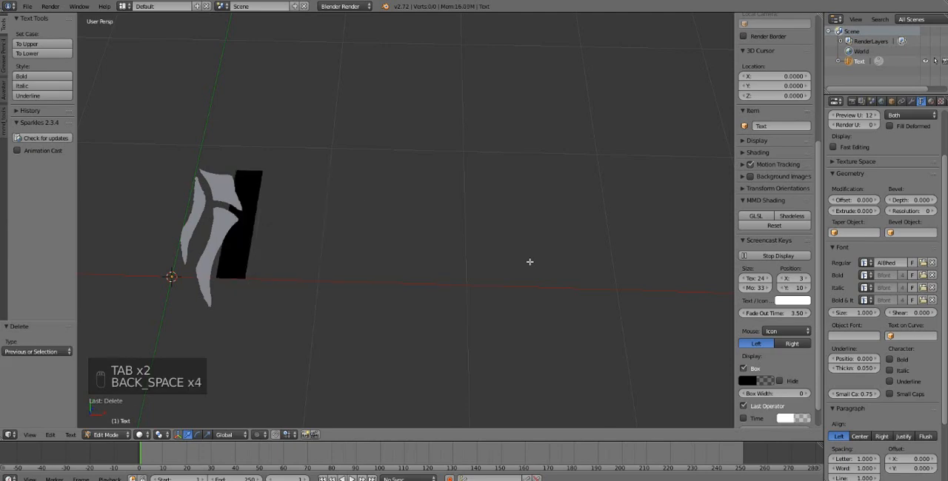
{"action": "type", "text": "Demo"}
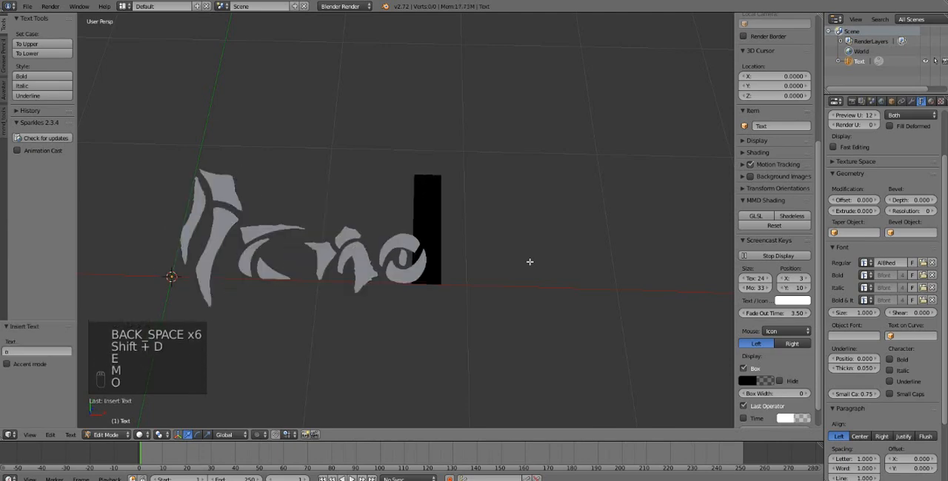
- Load kokilai.ttf from the Windows Fonts folder as the Regular font of the Demo text
{"action": "left_click", "coordinate": [923, 265]}
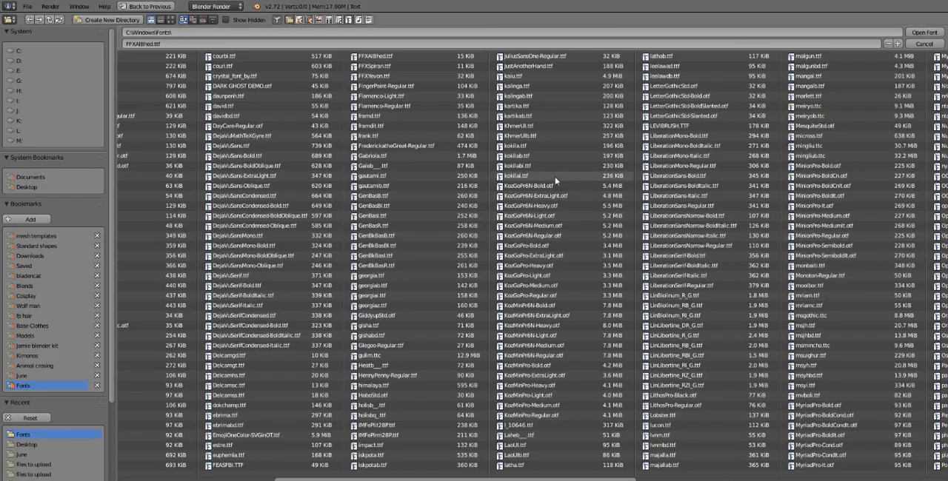
{"action": "scroll", "coordinate": [554, 192], "scroll_direction": "down", "scroll_amount": 1}
{"action": "scroll", "coordinate": [553, 191], "scroll_direction": "down", "scroll_amount": 1}
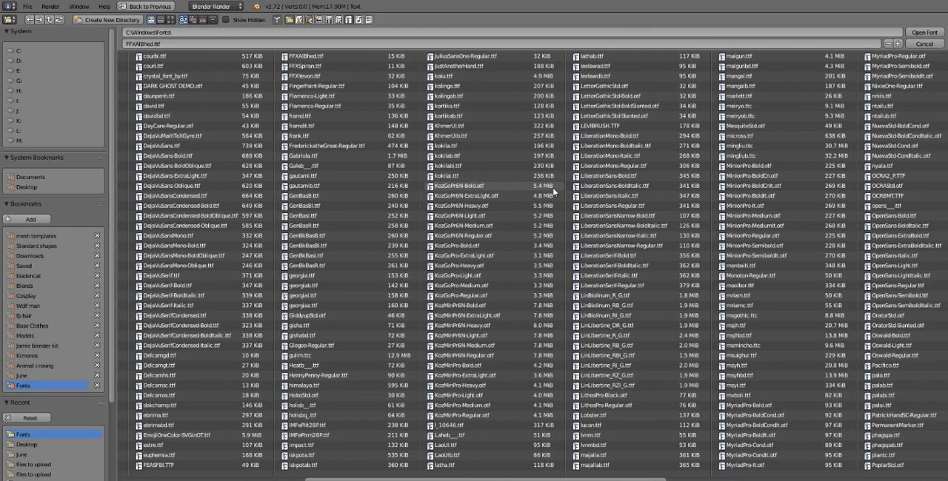
{"action": "double_click", "coordinate": [459, 177]}
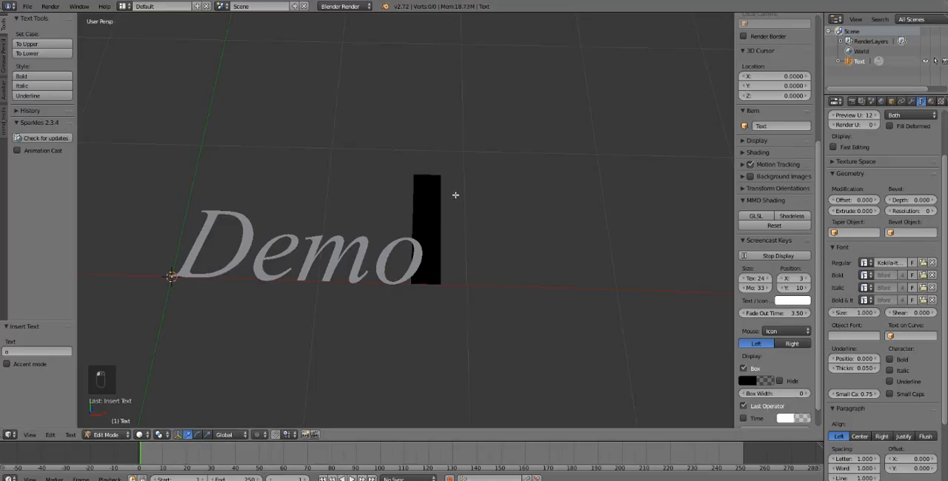
{"action": "middle_click_drag", "start_coordinate": [431, 257], "coordinate": [506, 238]}
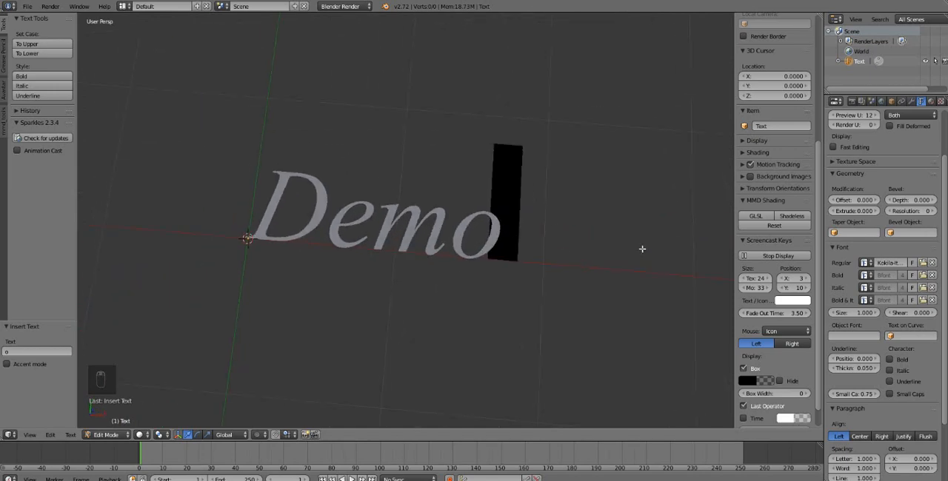
{"action": "middle_click_drag", "start_coordinate": [642, 249], "coordinate": [620, 248], "text": "shift"}
- Set the Demo text's font size to 0.980 and its shear to -0.200
{"action": "scroll", "coordinate": [900, 248], "scroll_direction": "down", "scroll_amount": 2}
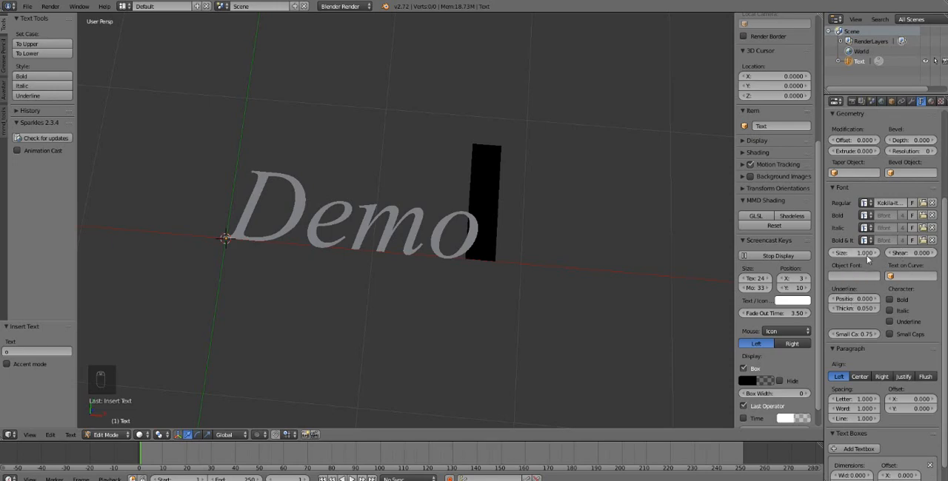
{"action": "mouse_move", "coordinate": [844, 255]}
{"action": "left_mouse_down"}
{"action": "mouse_move", "coordinate": [896, 254]}
{"action": "mouse_move", "coordinate": [842, 255]}
{"action": "left_mouse_up"}
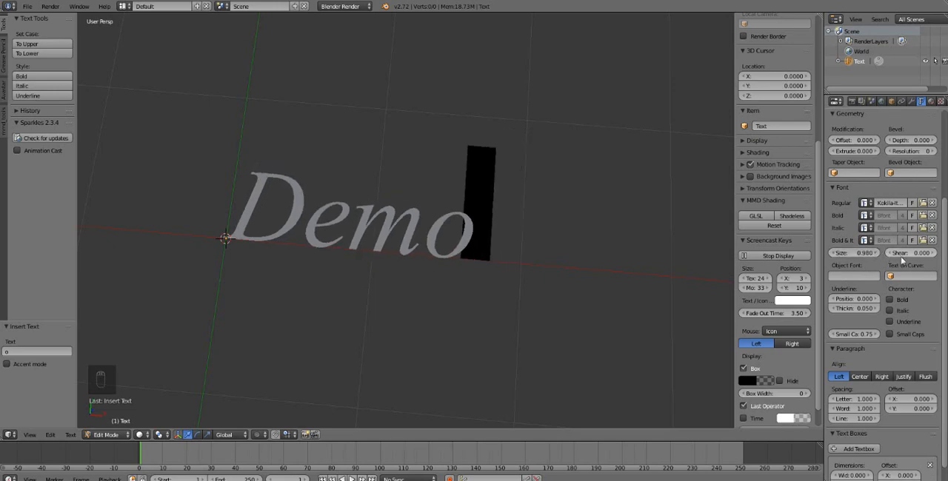
{"action": "mouse_move", "coordinate": [910, 252]}
{"action": "left_mouse_down"}
{"action": "mouse_move", "coordinate": [935, 253]}
{"action": "mouse_move", "coordinate": [887, 252]}
{"action": "mouse_move", "coordinate": [935, 252]}
{"action": "mouse_move", "coordinate": [887, 253]}
{"action": "mouse_move", "coordinate": [906, 252]}
{"action": "left_mouse_up"}
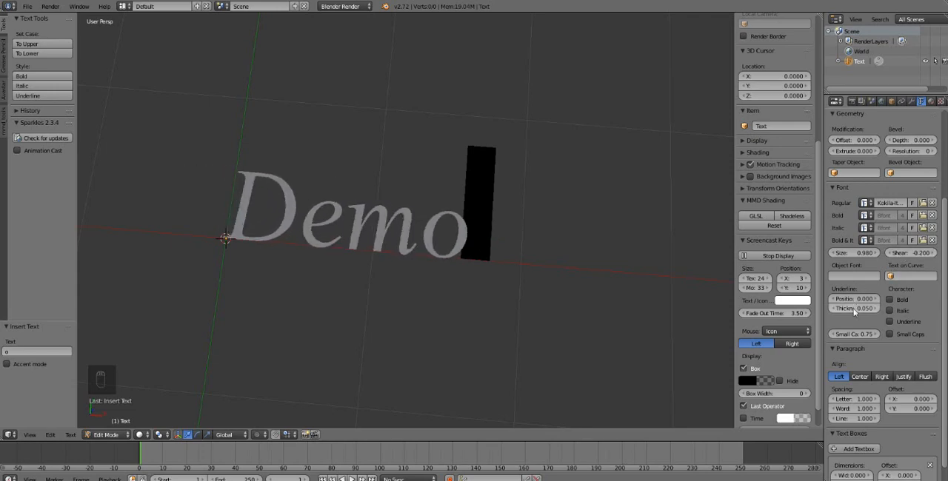
- Give the Demo text thickness with a geometry offset of -0.004 and an extrude of 0.006
{"action": "scroll", "coordinate": [892, 295], "scroll_direction": "down", "scroll_amount": 1}
{"action": "scroll", "coordinate": [892, 294], "scroll_direction": "up", "scroll_amount": 5}
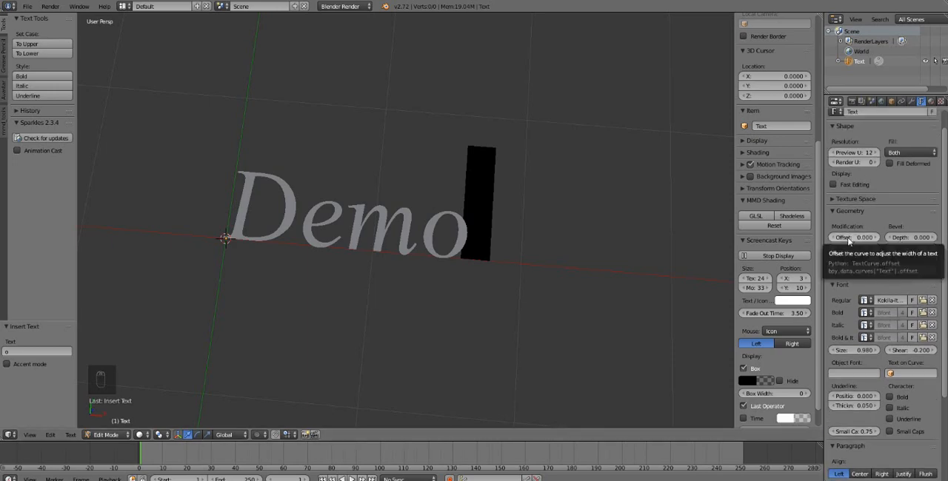
{"action": "left_click_drag", "start_coordinate": [849, 237], "coordinate": [867, 248]}
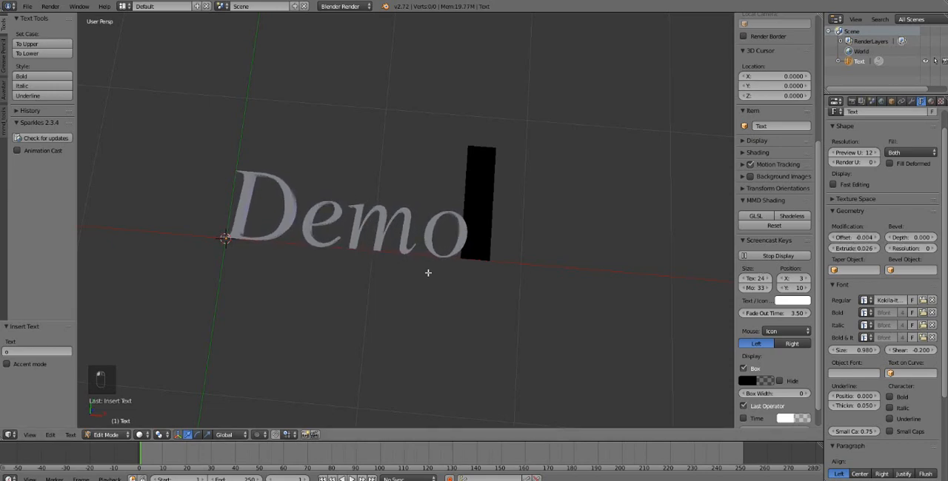
{"action": "middle_click_drag", "start_coordinate": [427, 268], "coordinate": [455, 220]}
{"action": "mouse_move", "coordinate": [853, 248]}
{"action": "left_mouse_down"}
{"action": "mouse_move", "coordinate": [879, 248]}
{"action": "mouse_move", "coordinate": [850, 248]}
{"action": "left_mouse_up"}
{"action": "middle_click_drag", "start_coordinate": [406, 201], "coordinate": [510, 194]}
{"action": "left_click_drag", "start_coordinate": [852, 248], "coordinate": [832, 248]}
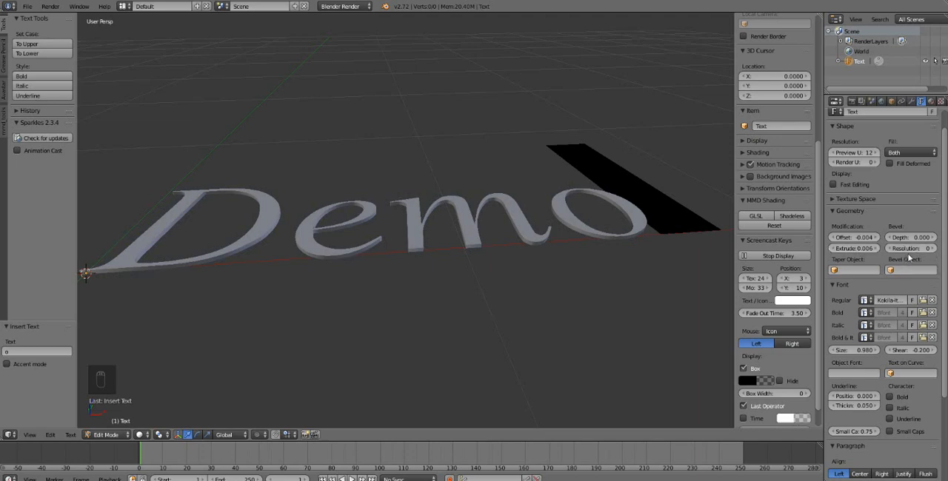
- Bevel the Demo text's edges with a depth of 0.008 and leave Edit Mode
{"action": "left_click_drag", "start_coordinate": [902, 251], "coordinate": [902, 254]}
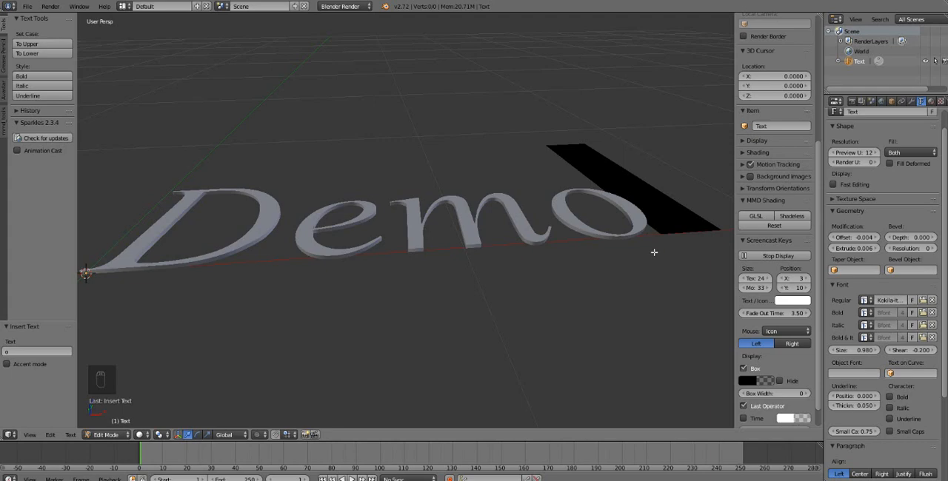
{"action": "middle_click_drag", "start_coordinate": [576, 224], "coordinate": [576, 256]}
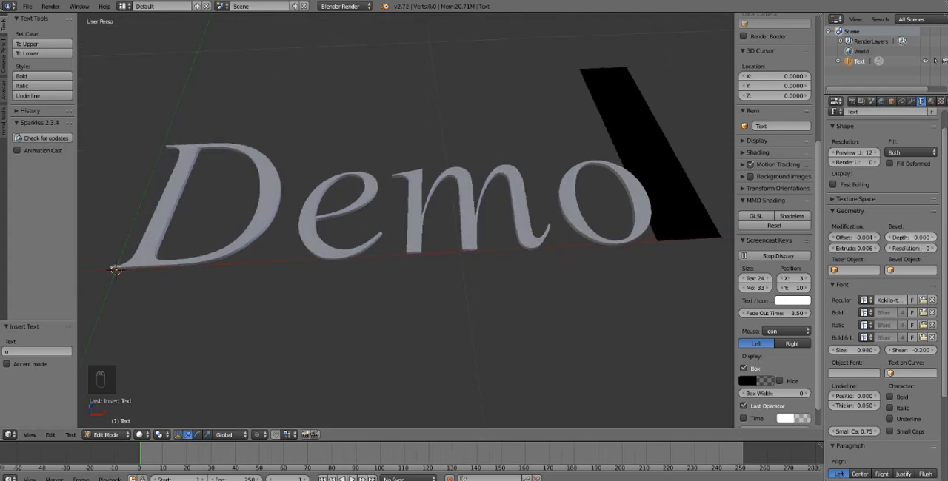
{"action": "mouse_move", "coordinate": [911, 237]}
{"action": "left_mouse_down"}
{"action": "mouse_move", "coordinate": [935, 236]}
{"action": "mouse_move", "coordinate": [906, 237]}
{"action": "left_mouse_up"}
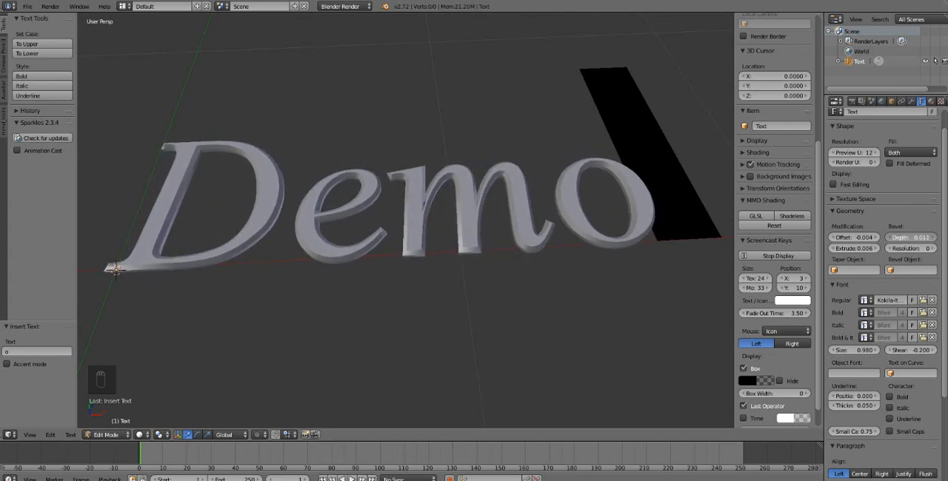
{"action": "key", "text": "Tab"}
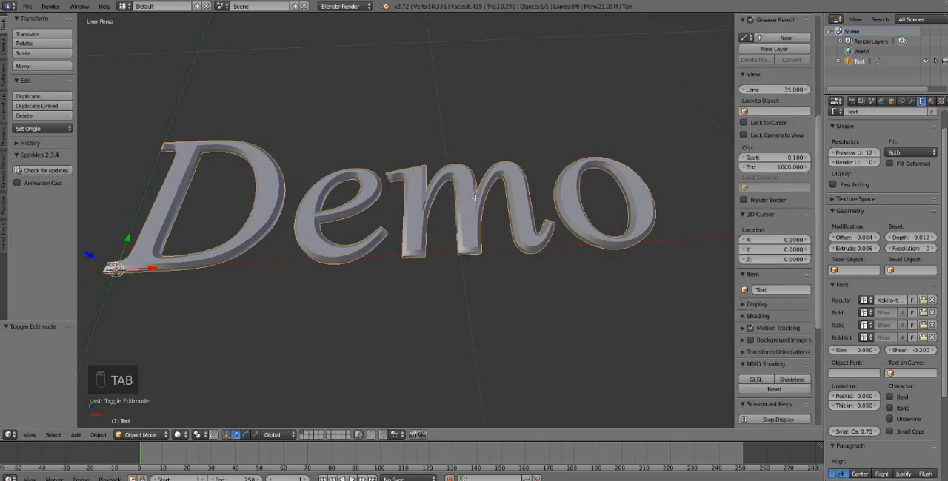
{"action": "key", "text": "Tab"}
{"action": "key", "text": "Tab"}
{"action": "scroll", "coordinate": [473, 200], "scroll_direction": "down", "scroll_amount": 2}
{"action": "mouse_move", "coordinate": [473, 202]}
{"action": "middle_mouse_down"}
{"action": "mouse_move", "coordinate": [472, 226]}
{"action": "mouse_move", "coordinate": [488, 196]}
{"action": "mouse_move", "coordinate": [466, 209]}
{"action": "middle_mouse_up"}
{"action": "scroll", "coordinate": [466, 204], "scroll_direction": "up", "scroll_amount": 1}
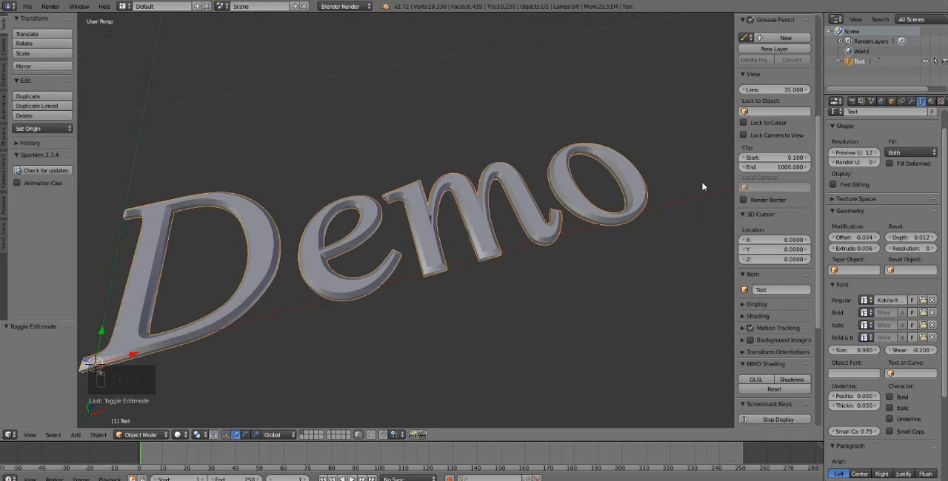
{"action": "left_click_drag", "start_coordinate": [911, 237], "coordinate": [896, 237]}
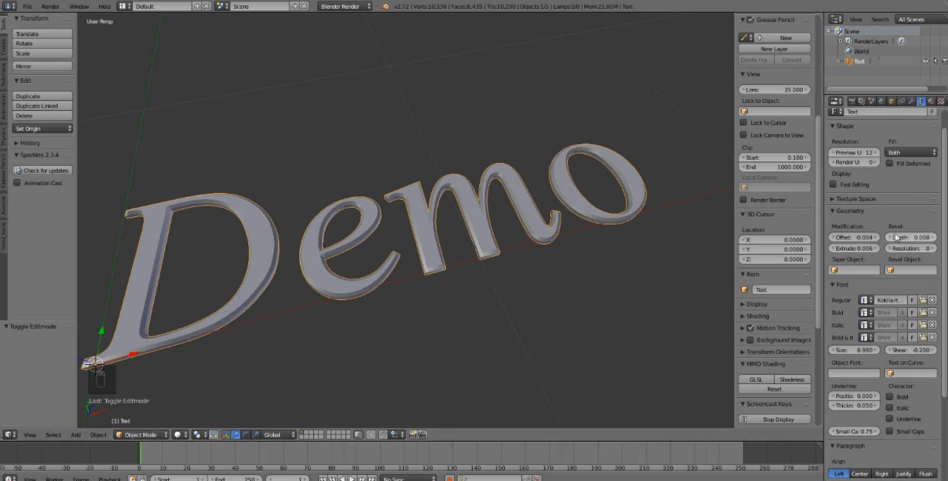
{"action": "middle_click_drag", "start_coordinate": [377, 196], "coordinate": [358, 223]}
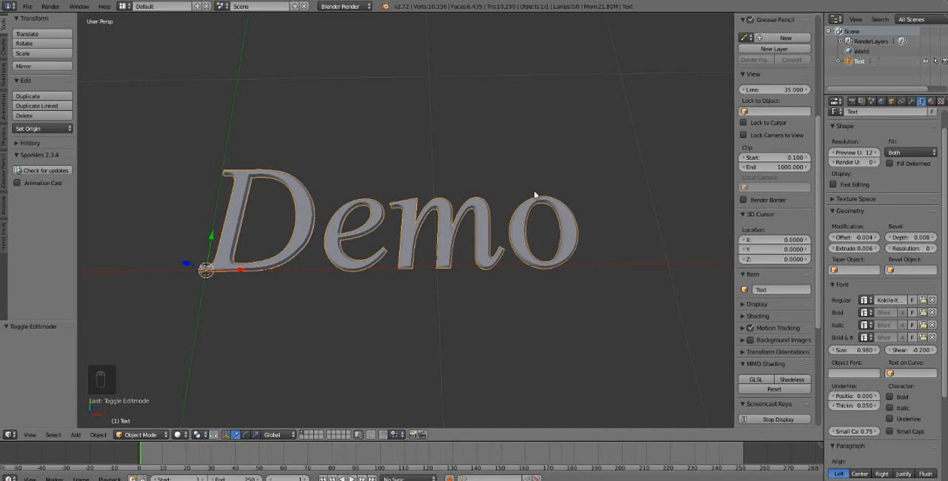
- Convert the Demo text object to a mesh with Mesh from Curve/Meta/Surf/Text
{"action": "key", "text": "Tab"}
{"action": "key", "text": "Tab"}
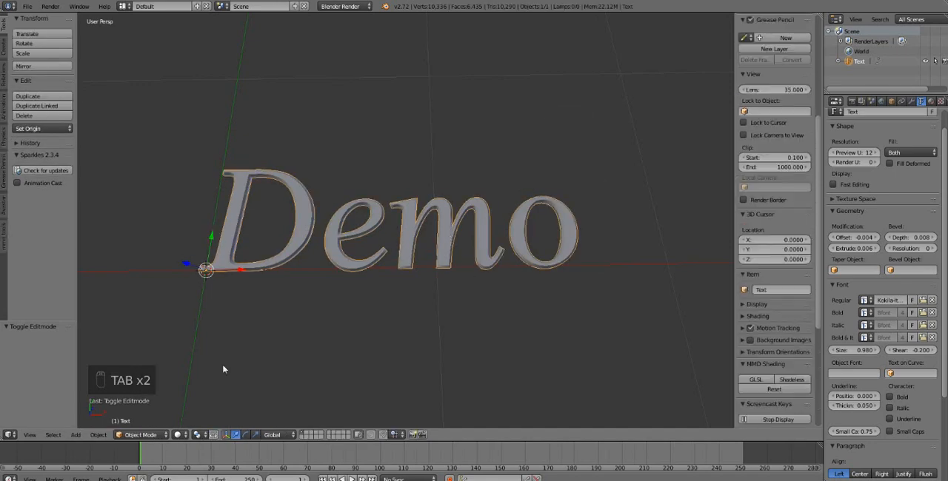
{"action": "left_click", "coordinate": [98, 434]}
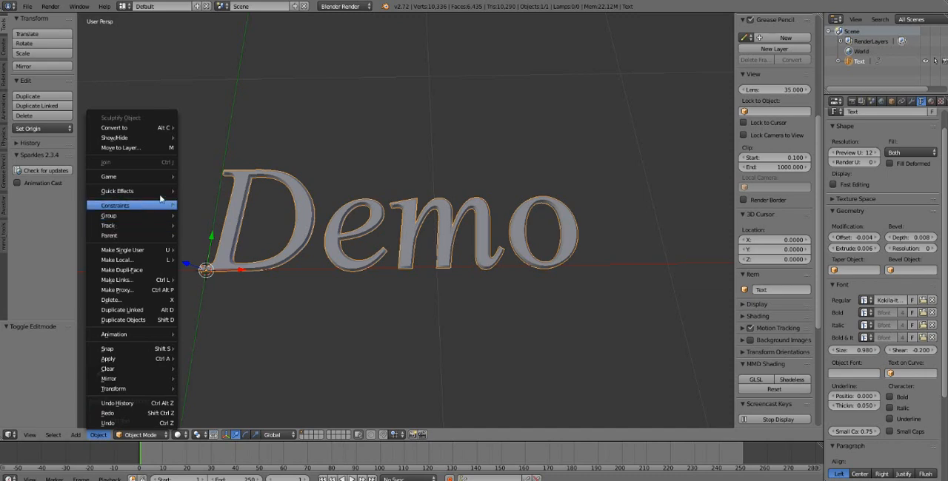
{"action": "key", "text": "Tab"}
{"action": "key", "text": "Tab"}
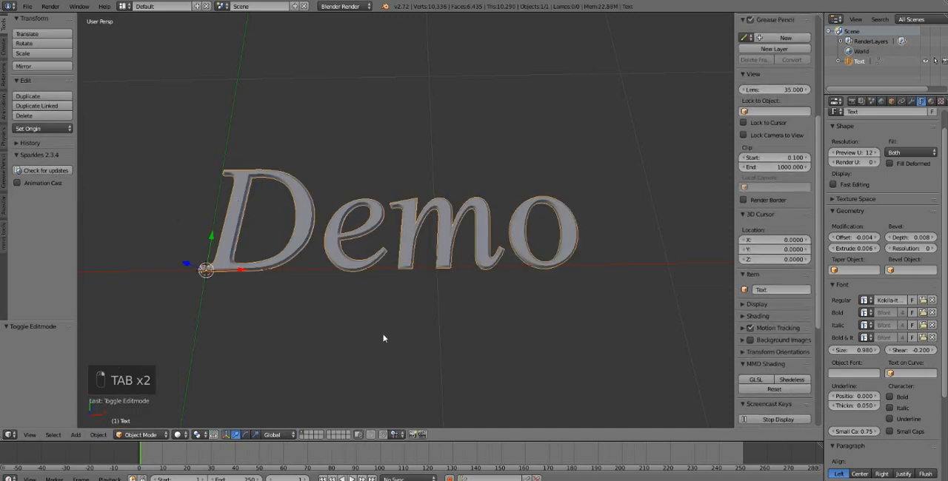
{"action": "left_click", "coordinate": [101, 438]}
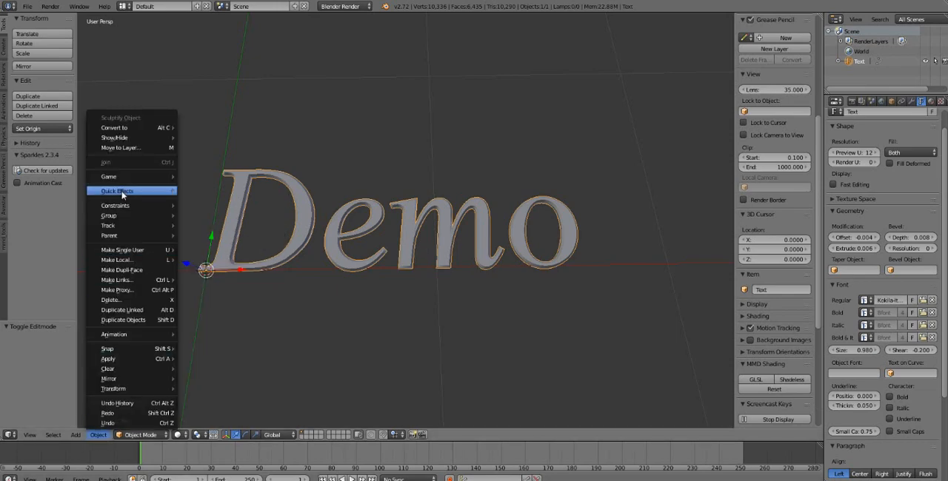
{"action": "mouse_move", "coordinate": [179, 131]}
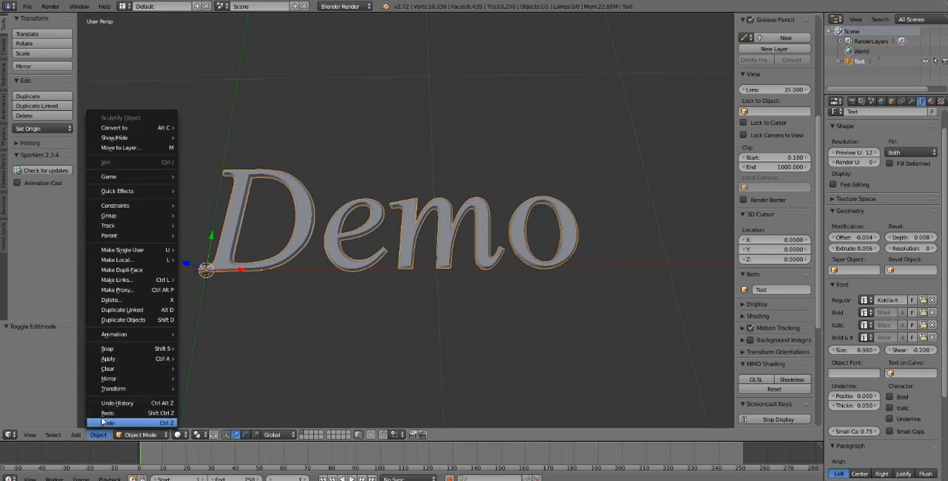
{"action": "mouse_move", "coordinate": [141, 129]}
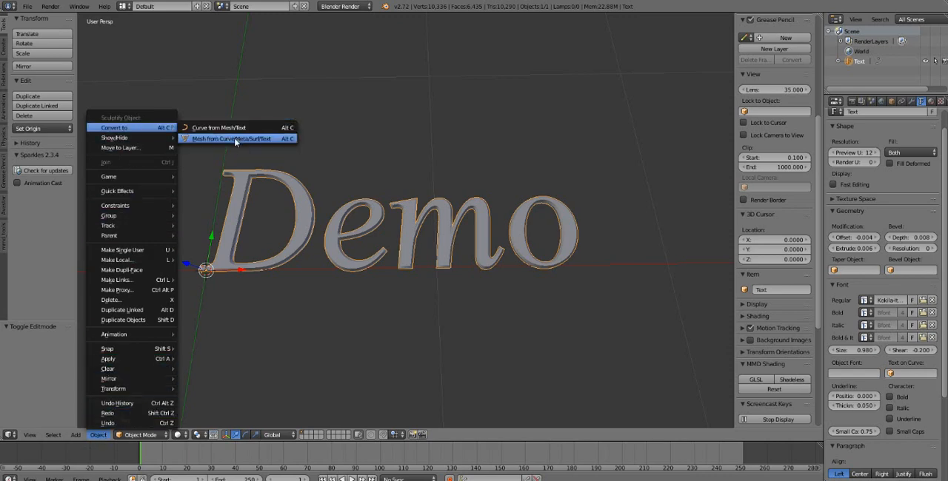
{"action": "left_click", "coordinate": [274, 139]}
- Examine the converted Demo mesh's geometry in Edit Mode from different angles, and deselect all of it
{"action": "key", "text": "Tab"}
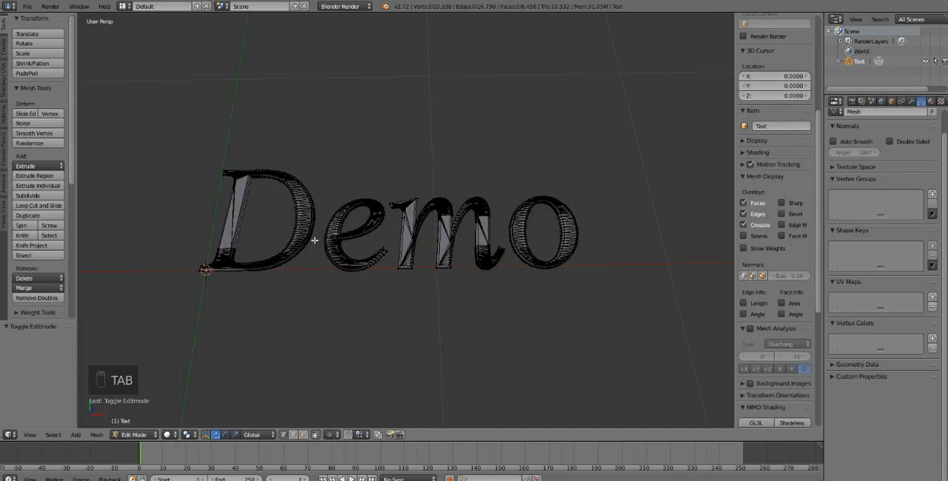
{"action": "key", "text": "a"}
{"action": "key", "text": "a"}
{"action": "key", "text": "Tab"}
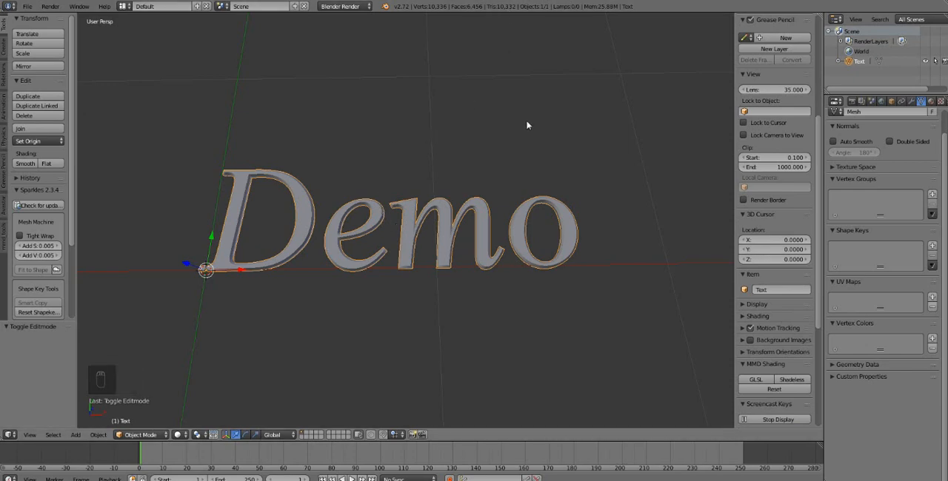
{"action": "mouse_move", "coordinate": [499, 135]}
{"action": "middle_mouse_down"}
{"action": "mouse_move", "coordinate": [499, 154]}
{"action": "mouse_move", "coordinate": [495, 136]}
{"action": "mouse_move", "coordinate": [495, 145]}
{"action": "middle_mouse_up"}
{"action": "key", "text": "Tab"}
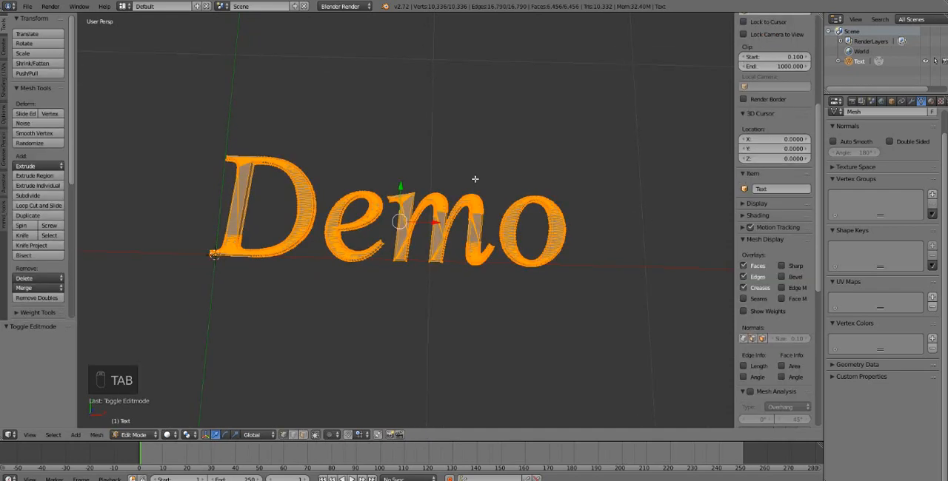
{"action": "key", "text": "Tab"}
{"action": "key", "text": "Tab"}
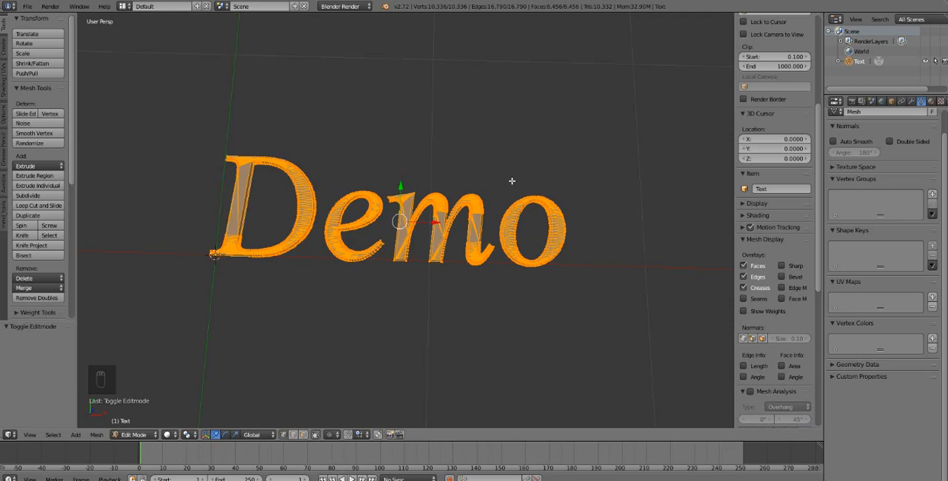
{"action": "middle_click_drag", "start_coordinate": [491, 233], "coordinate": [490, 224]}
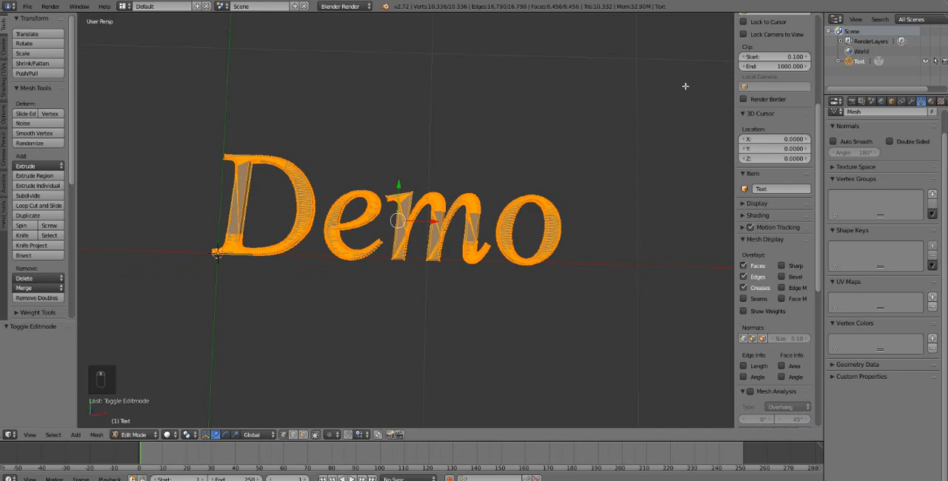
{"action": "key", "text": "a"}
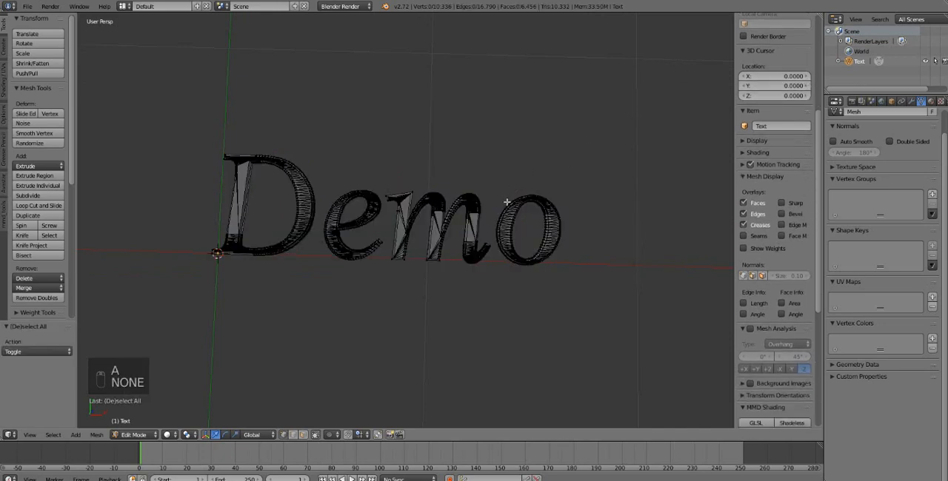
- Split the 3D view into two areas and make the new one a UV/Image Editor
{"action": "left_click_drag", "start_coordinate": [818, 13], "coordinate": [693, 57]}
{"action": "left_click", "coordinate": [704, 434]}
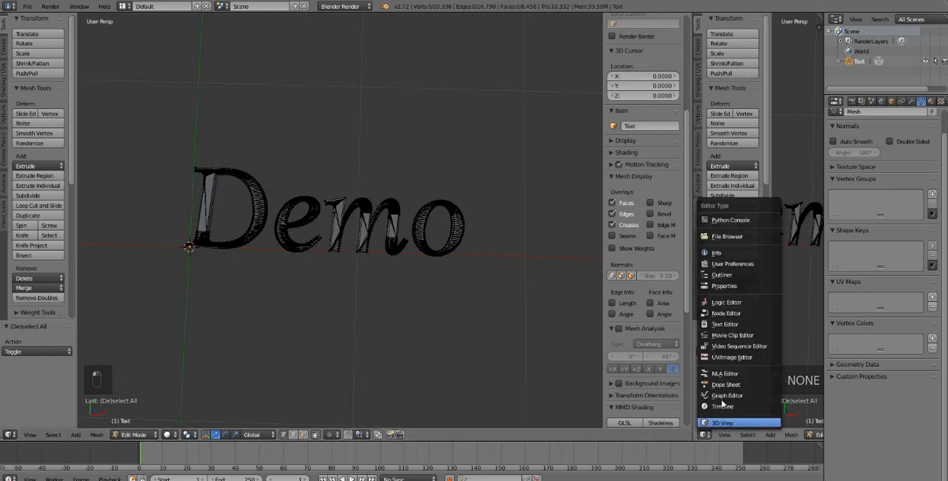
{"action": "left_click", "coordinate": [729, 358]}
{"action": "scroll", "coordinate": [370, 211], "scroll_direction": "up", "scroll_amount": 2}
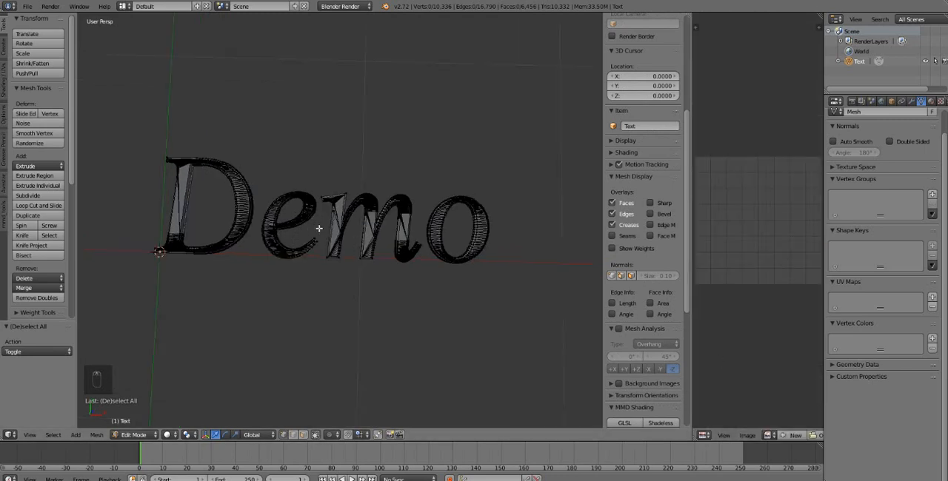
- Check the solid Demo lettering in Object Mode from different angles and return to Edit Mode
{"action": "key", "text": "Tab"}
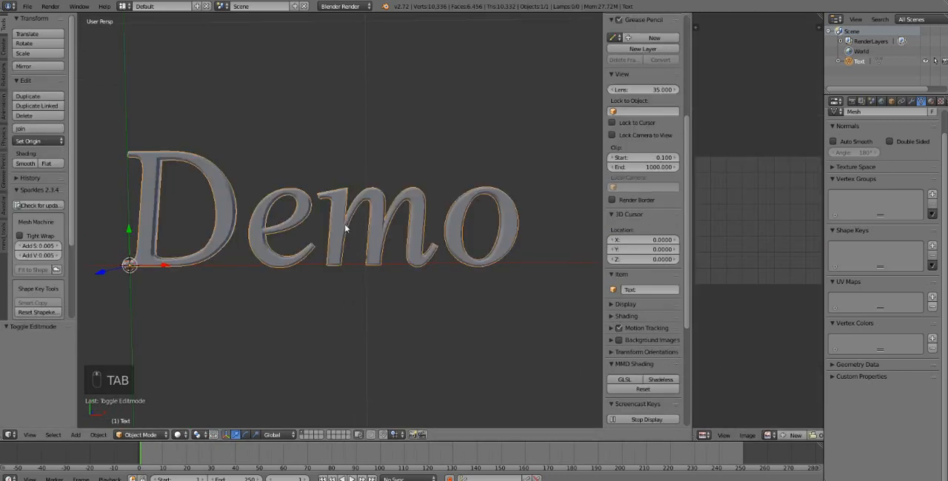
{"action": "middle_click_drag", "start_coordinate": [291, 227], "coordinate": [316, 182], "text": "shift"}
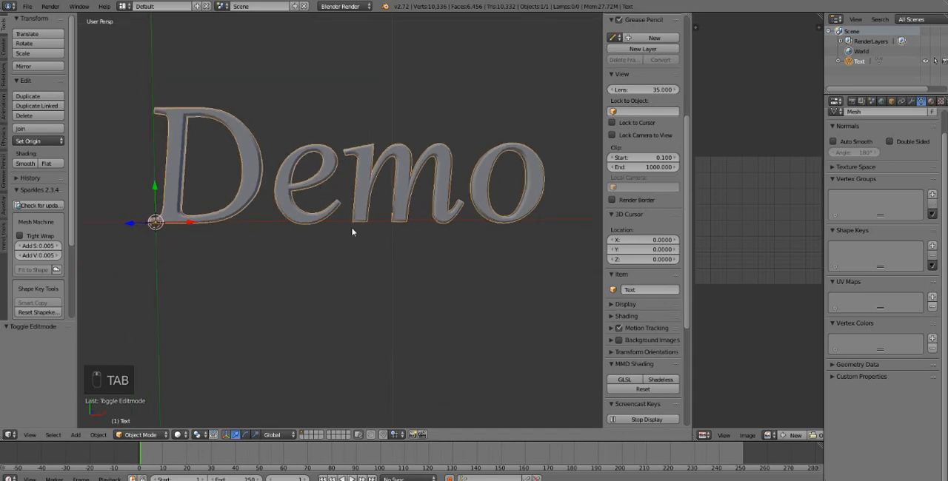
{"action": "middle_click_drag", "start_coordinate": [352, 228], "coordinate": [342, 250], "text": "shift"}
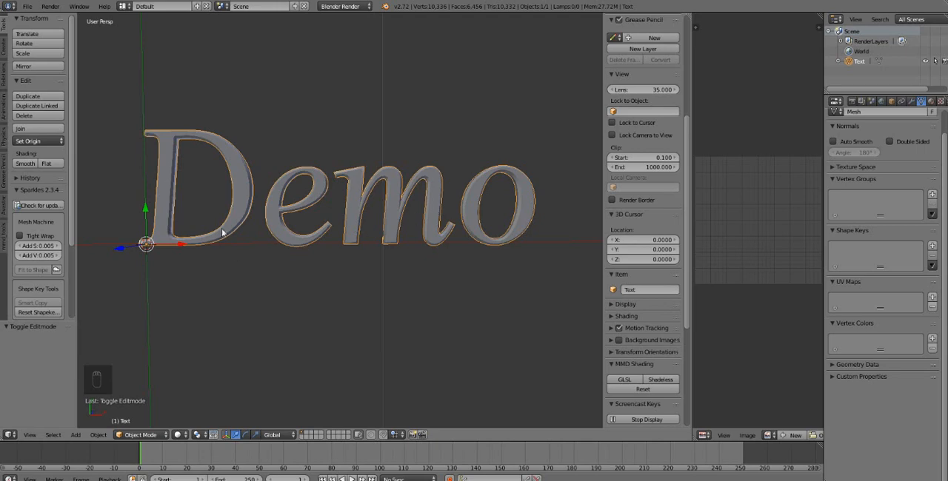
{"action": "key", "text": "Tab"}
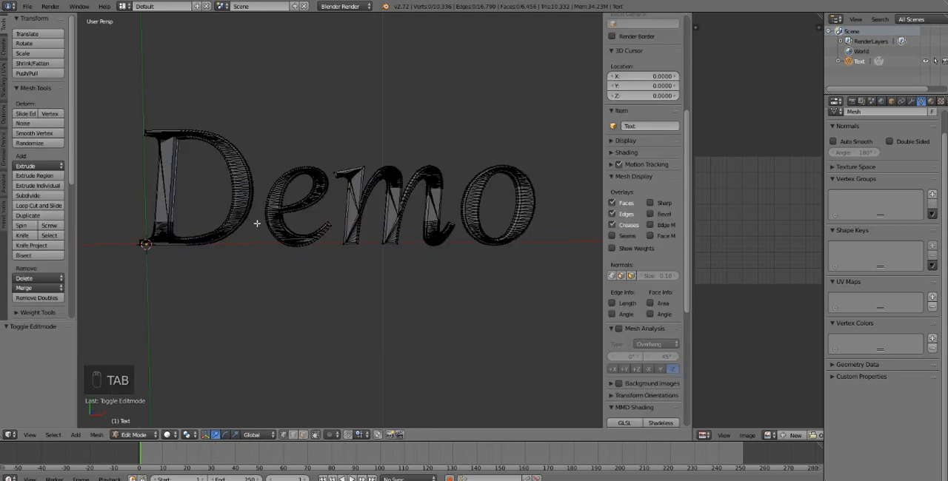
{"action": "key", "text": "Tab"}
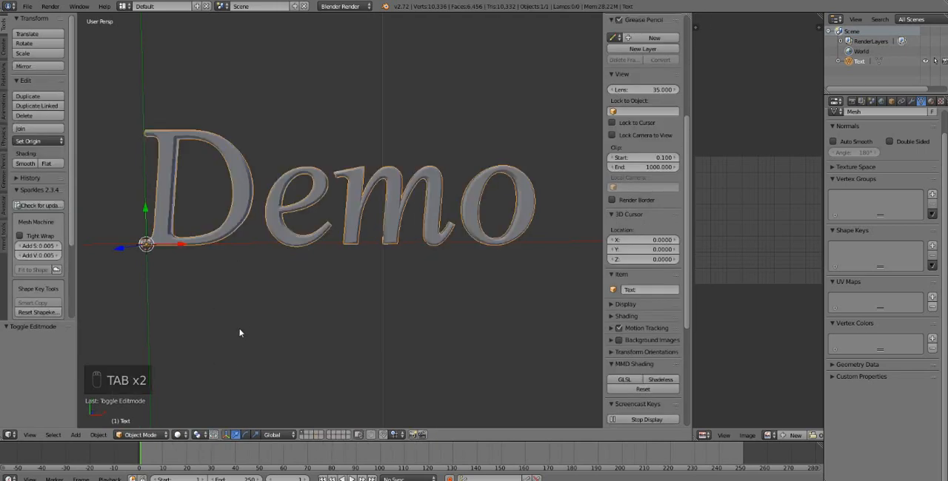
{"action": "key", "text": "Tab"}
{"action": "key", "text": "b"}
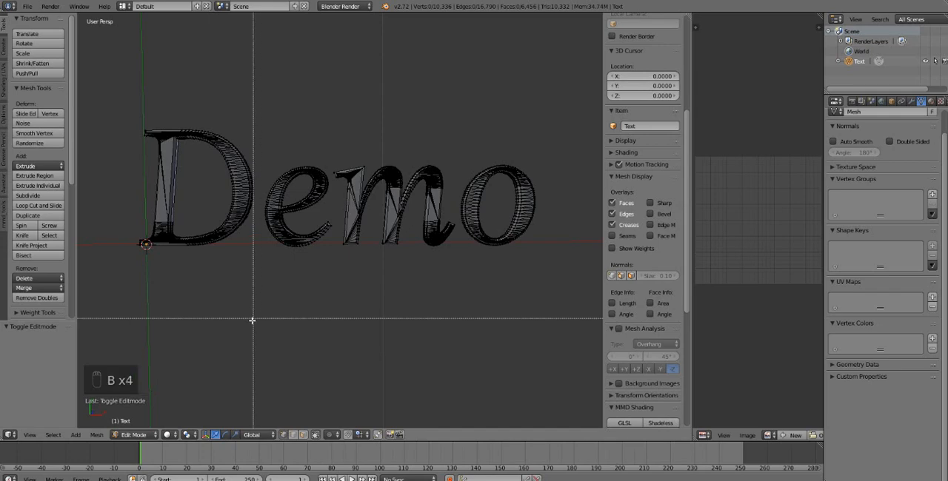
{"action": "left_click_drag", "start_coordinate": [107, 91], "coordinate": [258, 313]}
{"action": "key", "text": "a"}
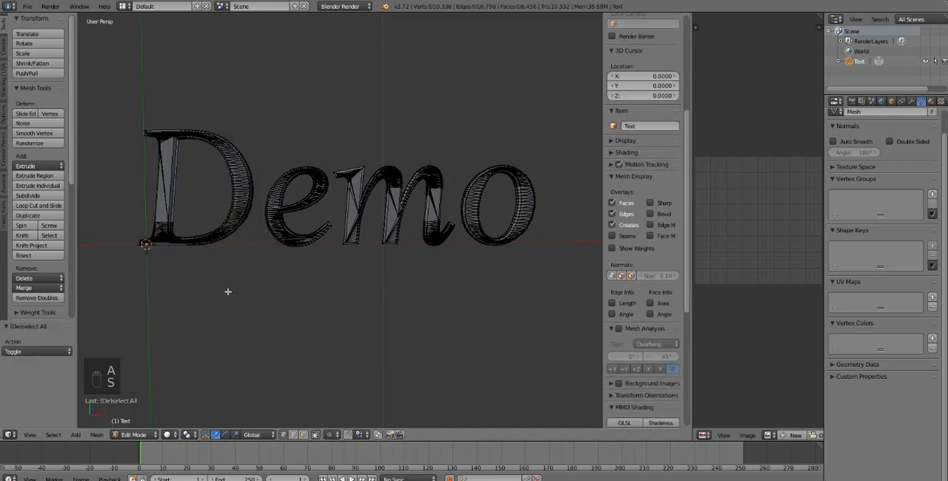
{"action": "key", "text": "s"}
- Select the whole Demo mesh in Edit Mode, add a new material and assign it to the selection
{"action": "key", "text": "a"}
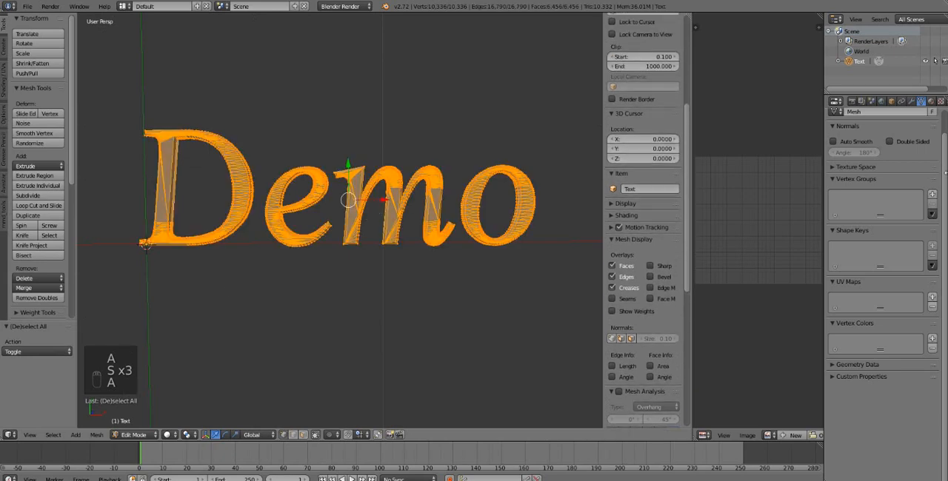
{"action": "left_click", "coordinate": [930, 101]}
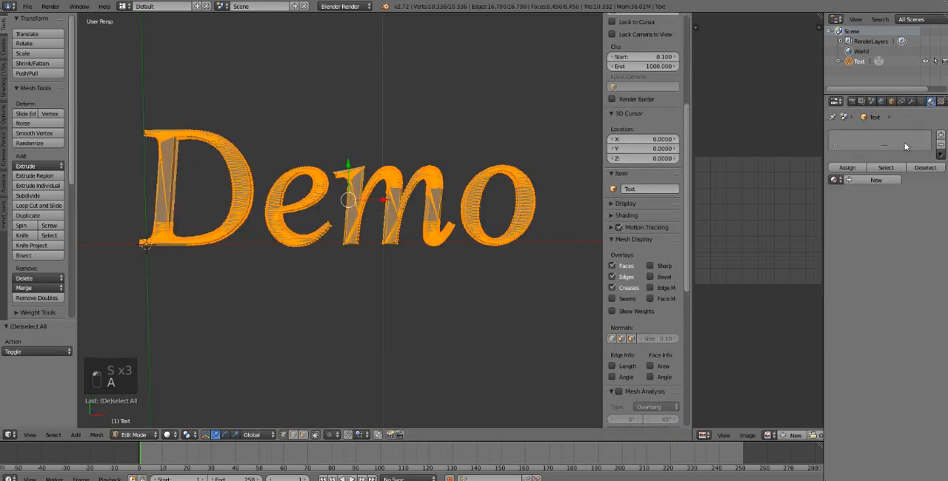
{"action": "left_click", "coordinate": [869, 182]}
{"action": "left_click", "coordinate": [846, 168]}
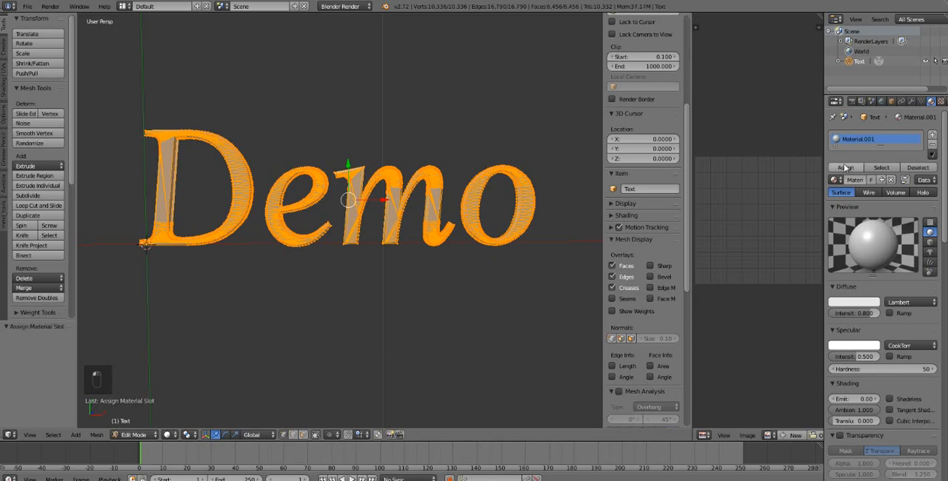
- Check the Demo lettering unselected in Object Mode from different angles, then reselect it and return to Edit Mode
{"action": "key", "text": "Tab"}
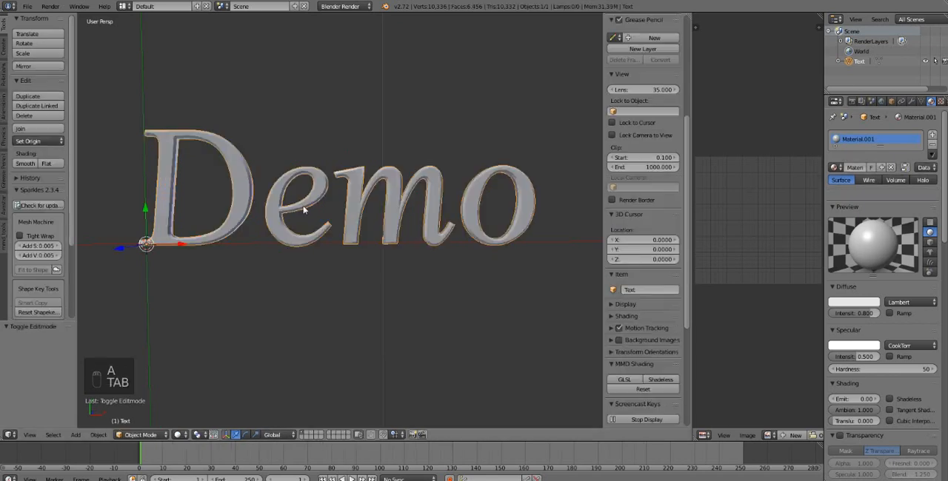
{"action": "key", "text": "a"}
{"action": "middle_click_drag", "start_coordinate": [258, 210], "coordinate": [288, 244]}
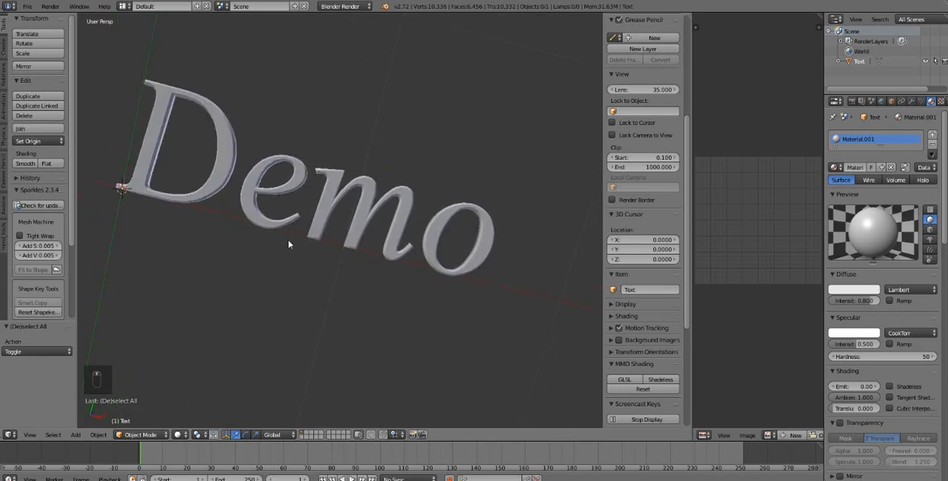
{"action": "right_click", "coordinate": [253, 210]}
{"action": "key", "text": "Tab"}
{"action": "middle_click_drag", "start_coordinate": [529, 314], "coordinate": [518, 324]}
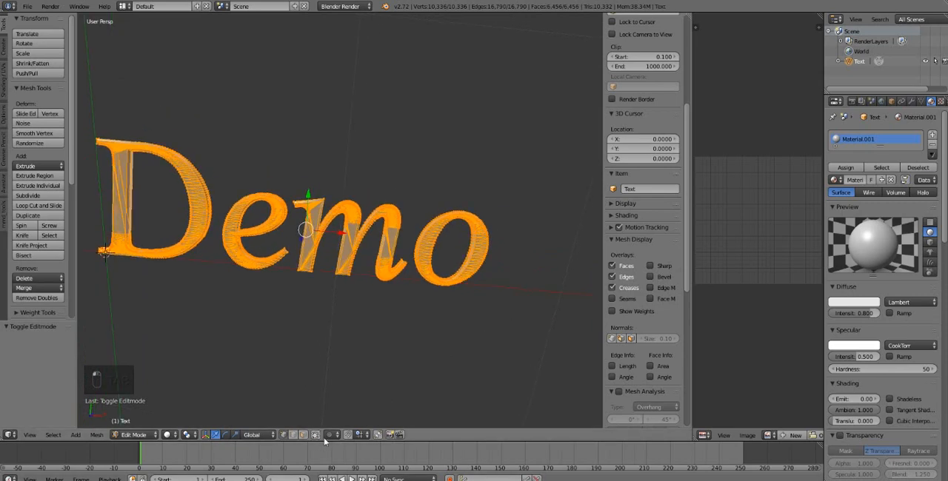
{"action": "middle_click_drag", "start_coordinate": [463, 357], "coordinate": [499, 345]}
- Circle-select only the letter e and assign it a new material in a second material slot
{"action": "key", "text": "a"}
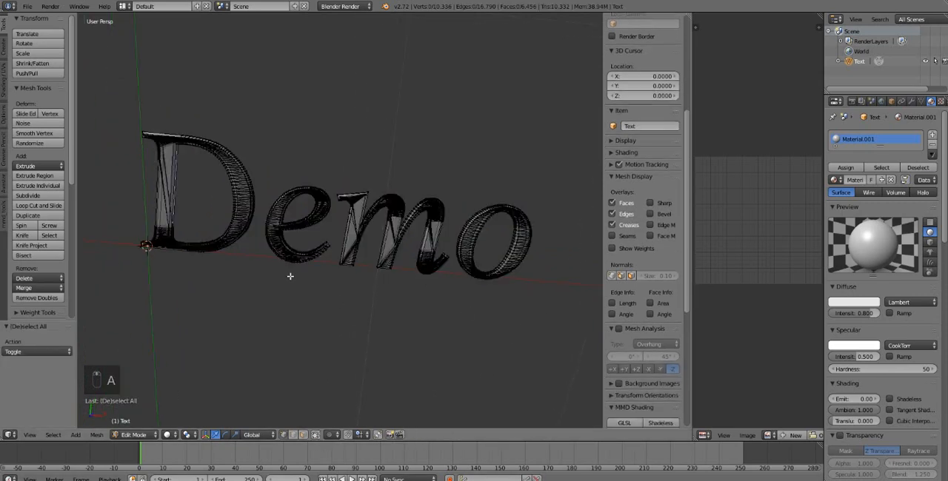
{"action": "key", "text": "c"}
{"action": "mouse_move", "coordinate": [300, 218]}
{"action": "left_mouse_down"}
{"action": "mouse_move", "coordinate": [296, 203]}
{"action": "mouse_move", "coordinate": [290, 261]}
{"action": "mouse_move", "coordinate": [302, 251]}
{"action": "mouse_move", "coordinate": [308, 165]}
{"action": "left_mouse_up"}
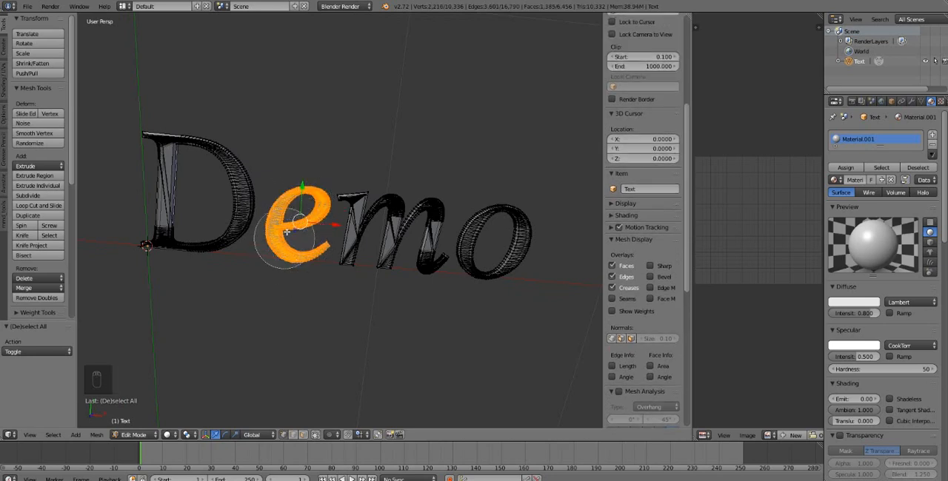
{"action": "right_click", "coordinate": [300, 185]}
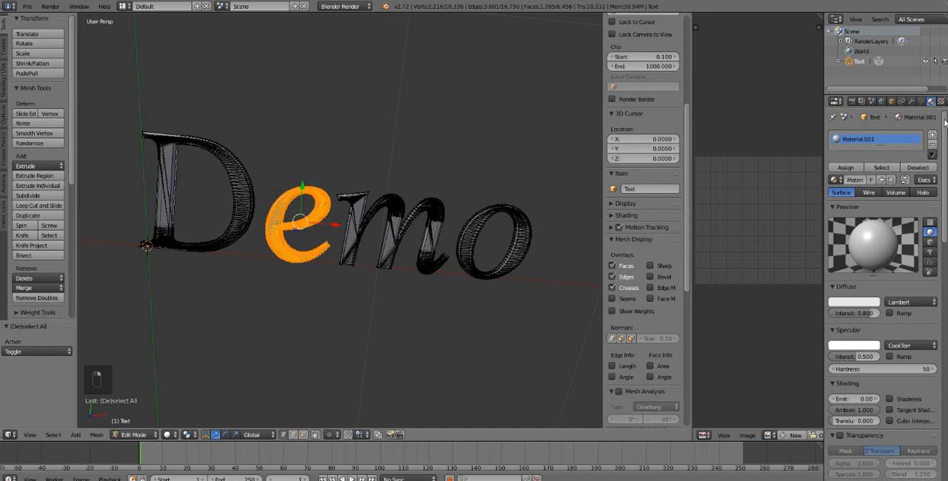
{"action": "left_click", "coordinate": [932, 135]}
{"action": "left_click", "coordinate": [870, 181]}
{"action": "left_click", "coordinate": [845, 170]}
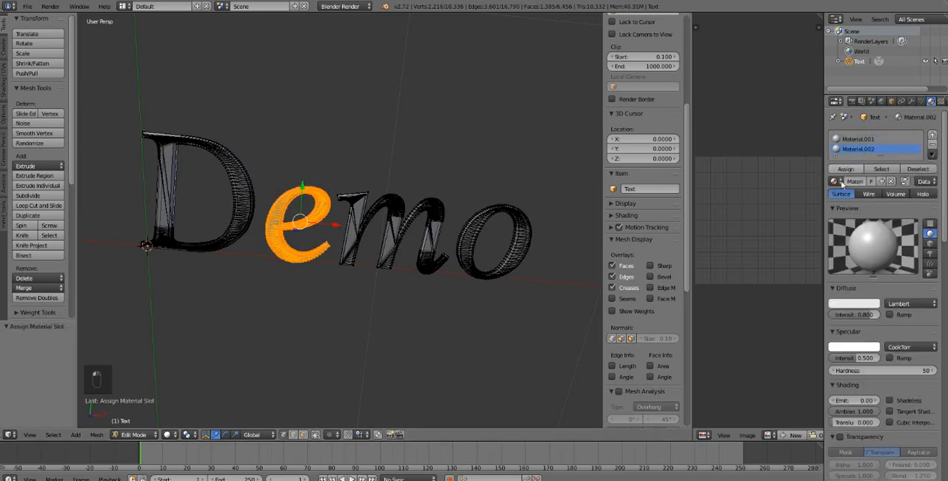
- Circle-select only the letter m and assign it a new material in a third material slot
{"action": "key", "text": "a"}
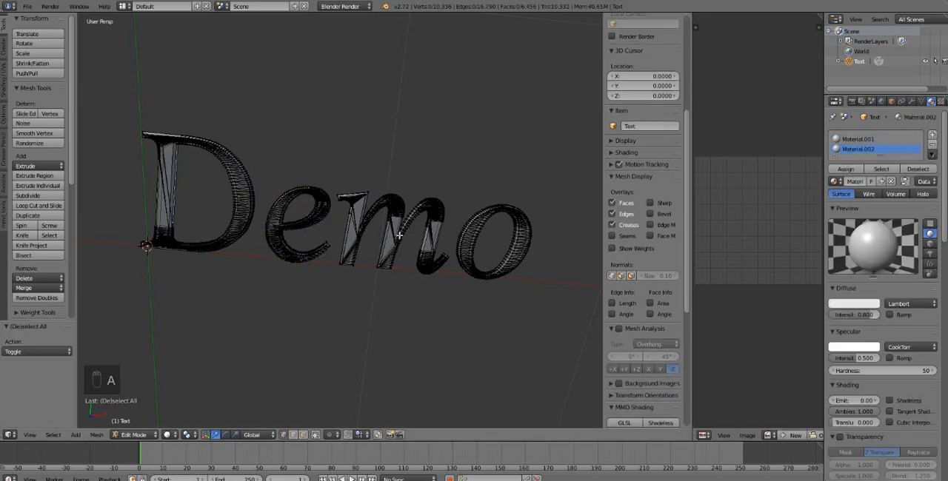
{"action": "key", "text": "c"}
{"action": "mouse_move", "coordinate": [396, 222]}
{"action": "left_mouse_down"}
{"action": "mouse_move", "coordinate": [378, 238]}
{"action": "mouse_move", "coordinate": [374, 270]}
{"action": "mouse_move", "coordinate": [370, 200]}
{"action": "mouse_move", "coordinate": [417, 201]}
{"action": "mouse_move", "coordinate": [423, 265]}
{"action": "left_mouse_up"}
{"action": "right_click", "coordinate": [423, 265]}
{"action": "left_click", "coordinate": [931, 135]}
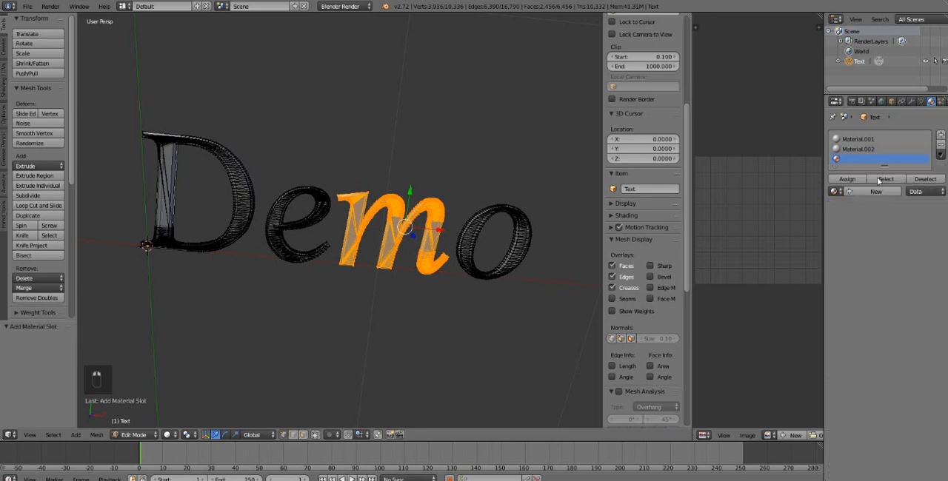
{"action": "left_click", "coordinate": [855, 193]}
{"action": "left_click", "coordinate": [846, 179]}
- Circle-select only the letter o and assign it a new material in a fourth material slot
{"action": "key", "text": "a"}
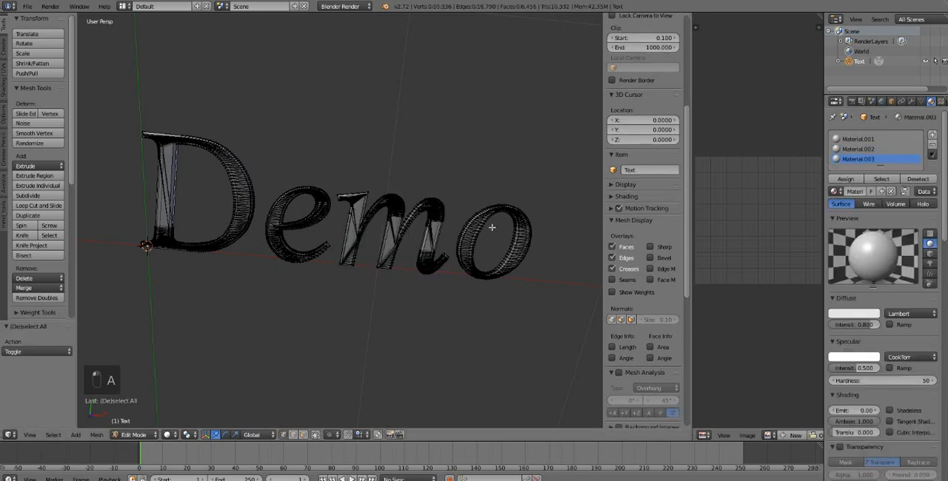
{"action": "key", "text": "c"}
{"action": "mouse_move", "coordinate": [508, 222]}
{"action": "left_mouse_down"}
{"action": "mouse_move", "coordinate": [485, 253]}
{"action": "mouse_move", "coordinate": [525, 237]}
{"action": "left_mouse_up"}
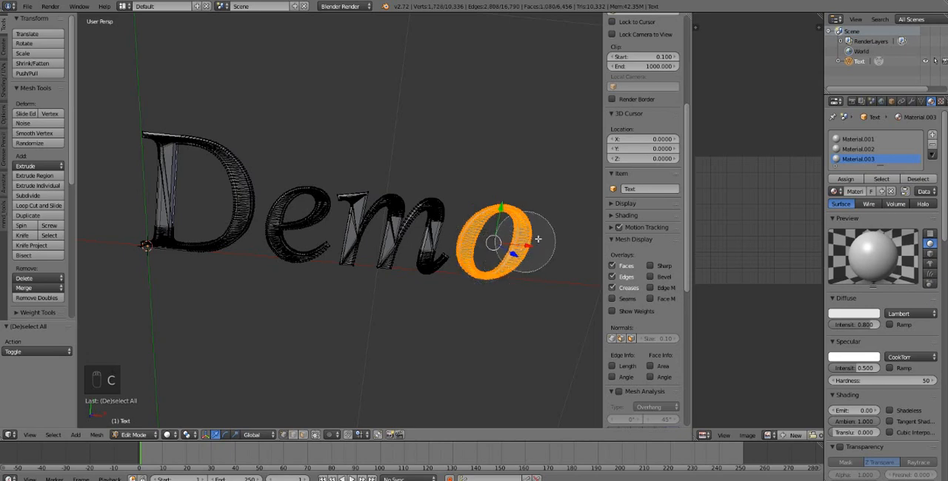
{"action": "left_click", "coordinate": [932, 136]}
{"action": "left_click", "coordinate": [874, 202]}
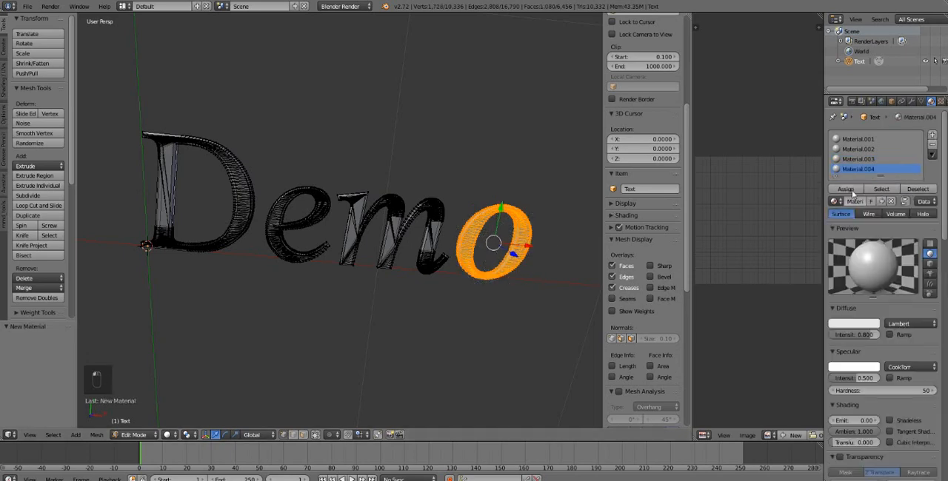
{"action": "left_click", "coordinate": [850, 190]}
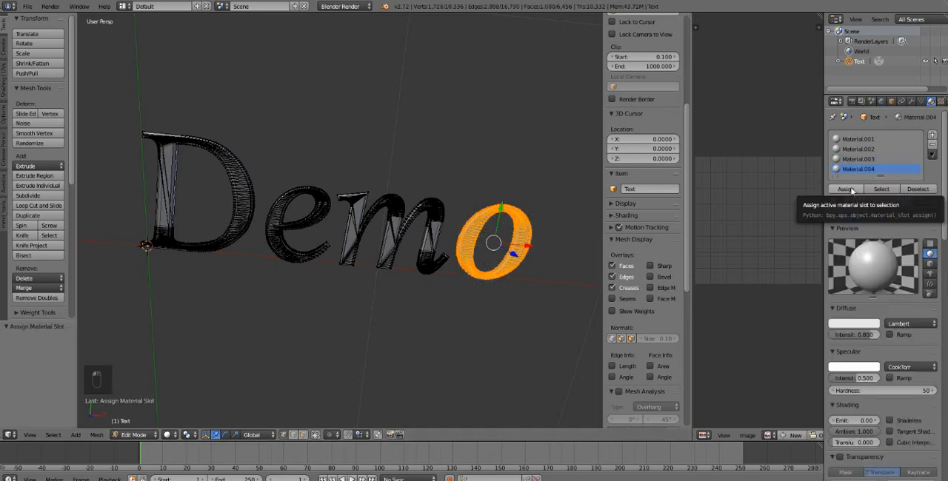
- Select the entire Demo mesh in Edit Mode and unwrap it with Smart UV Project at an angle limit of 66
{"action": "key", "text": "a"}
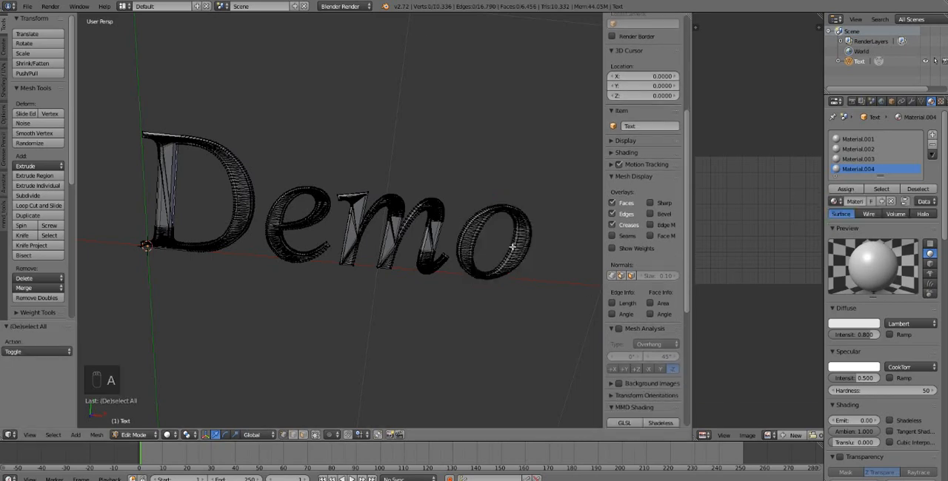
{"action": "key", "text": "Tab"}
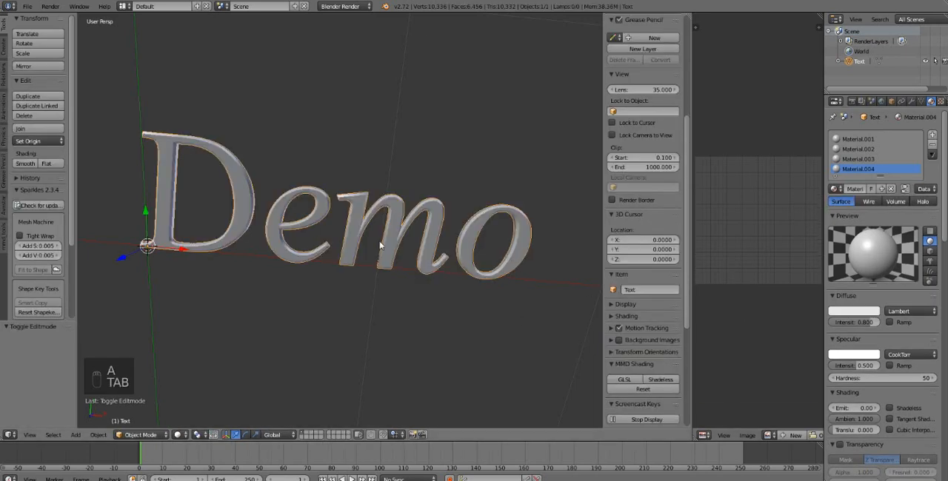
{"action": "key", "text": "Tab"}
{"action": "key", "text": "a"}
{"action": "key", "text": "u"}
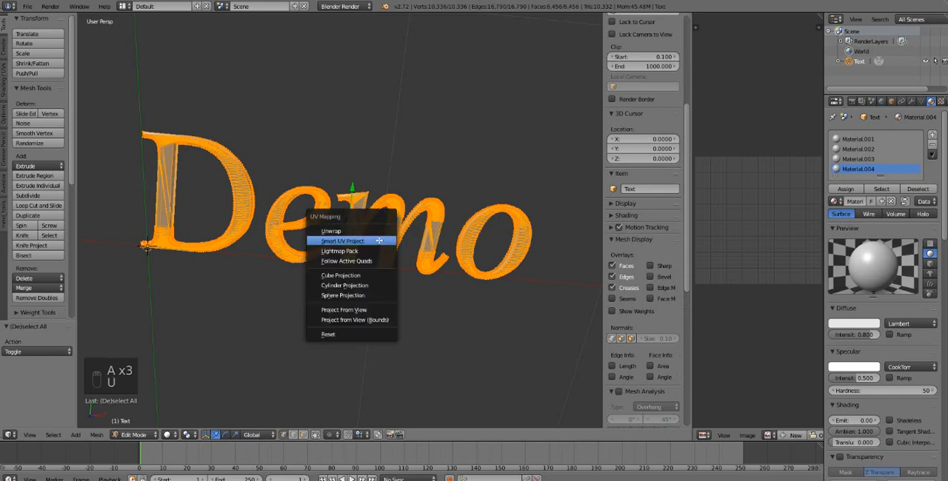
{"action": "left_click", "coordinate": [378, 240]}
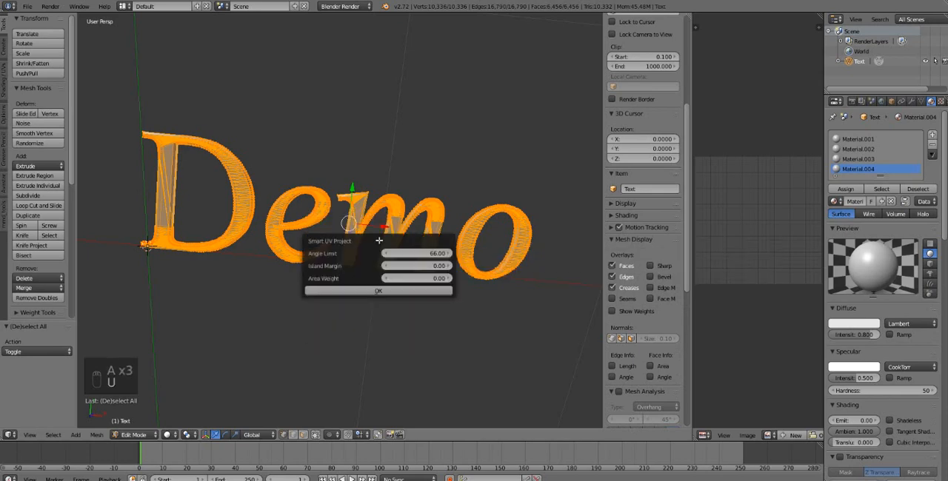
{"action": "left_click", "coordinate": [377, 289]}
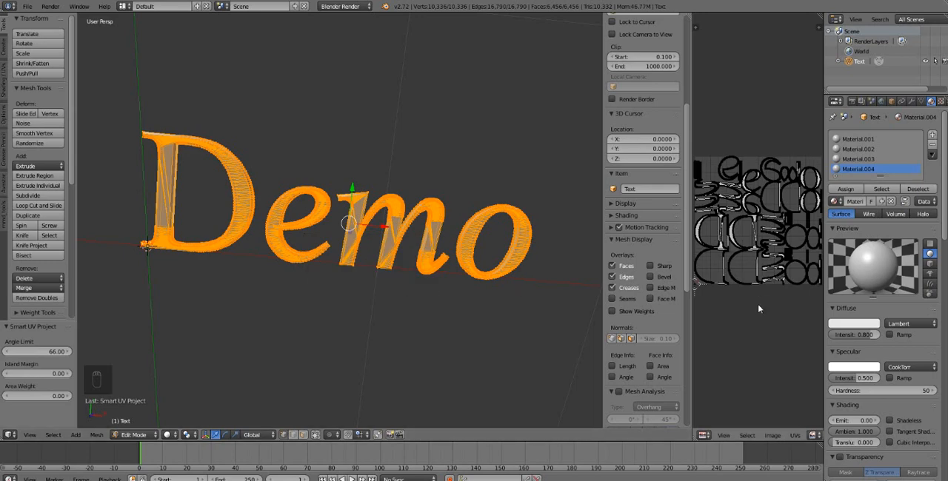
- Widen the UV/Image Editor to fit the whole UV layout, and toggle the mesh selection off and back on
{"action": "scroll", "coordinate": [758, 303], "scroll_direction": "up", "scroll_amount": 2}
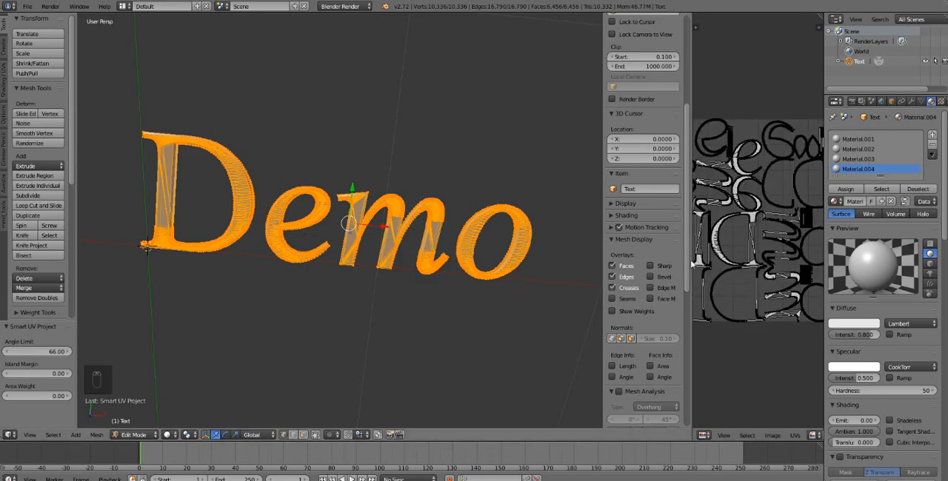
{"action": "left_click_drag", "start_coordinate": [690, 262], "coordinate": [652, 262]}
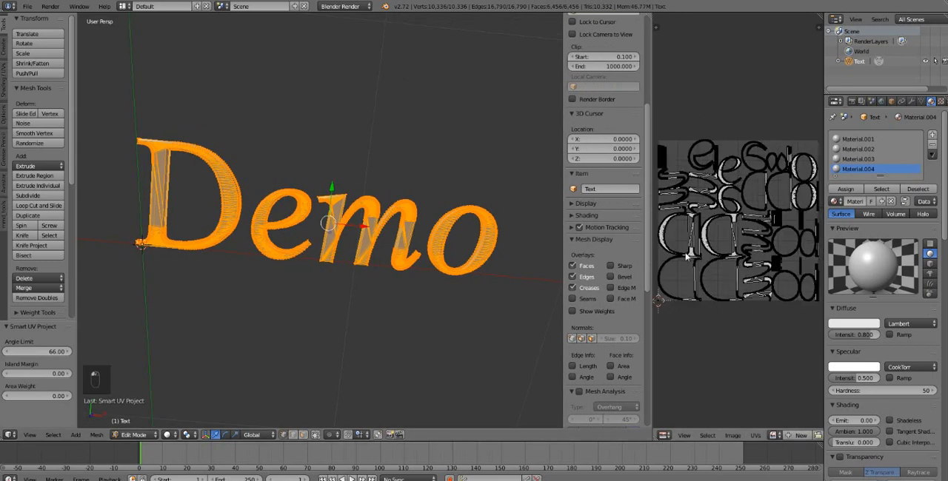
{"action": "scroll", "coordinate": [585, 267], "scroll_direction": "down", "scroll_amount": 3}
{"action": "key", "text": "a"}
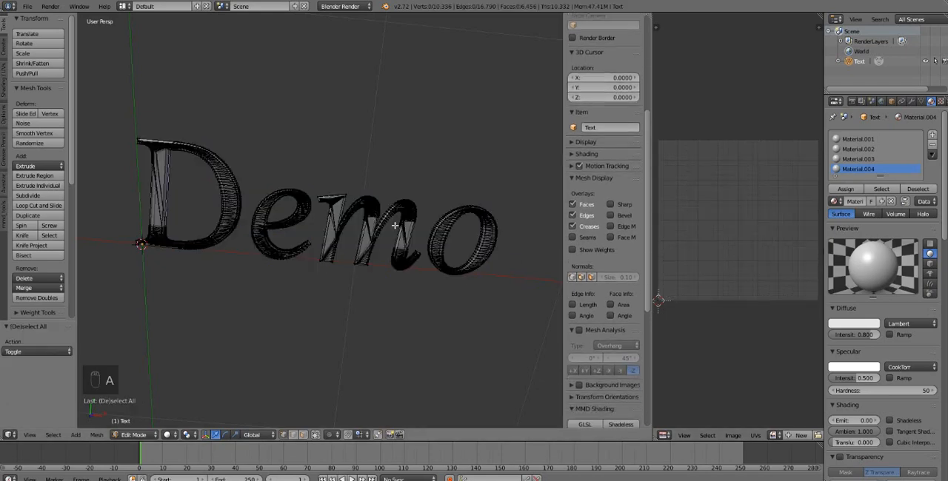
{"action": "key", "text": "a"}
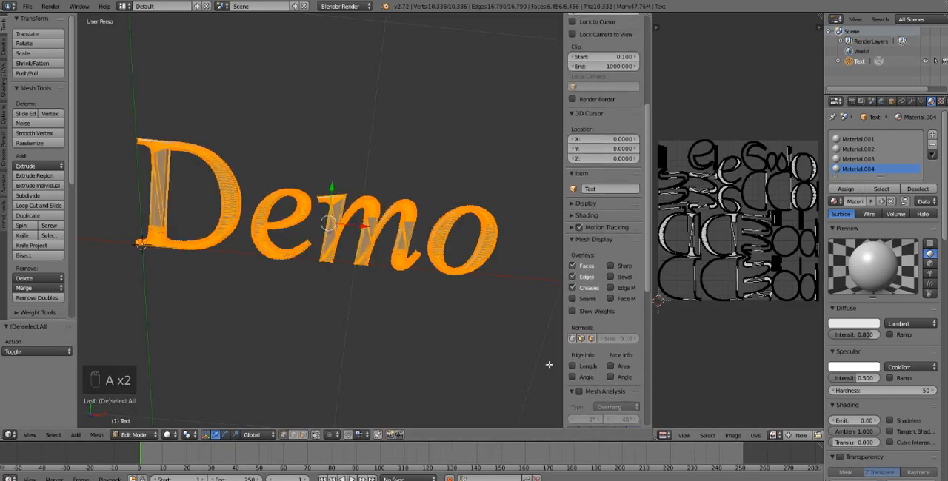
- Try Project From View on the whole mesh from a tilted view, followed by a plain Unwrap
{"action": "middle_click_drag", "start_coordinate": [460, 311], "coordinate": [466, 303]}
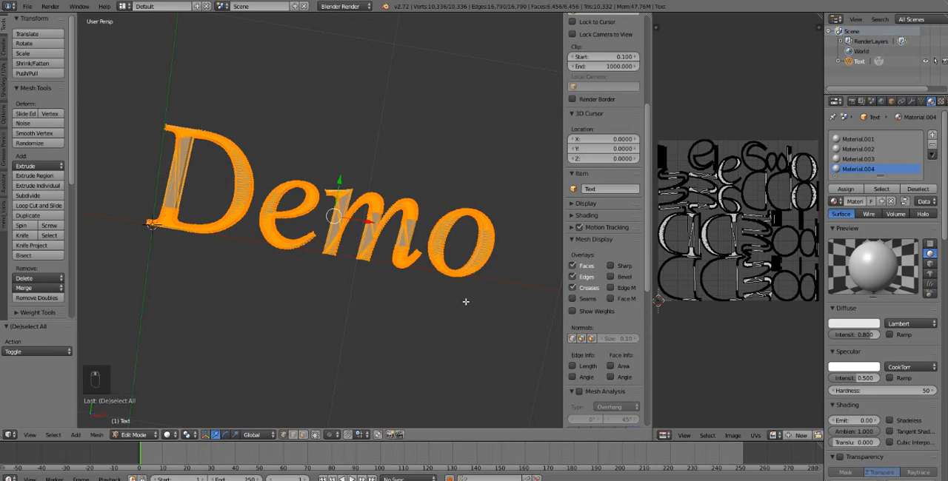
{"action": "key", "text": "u"}
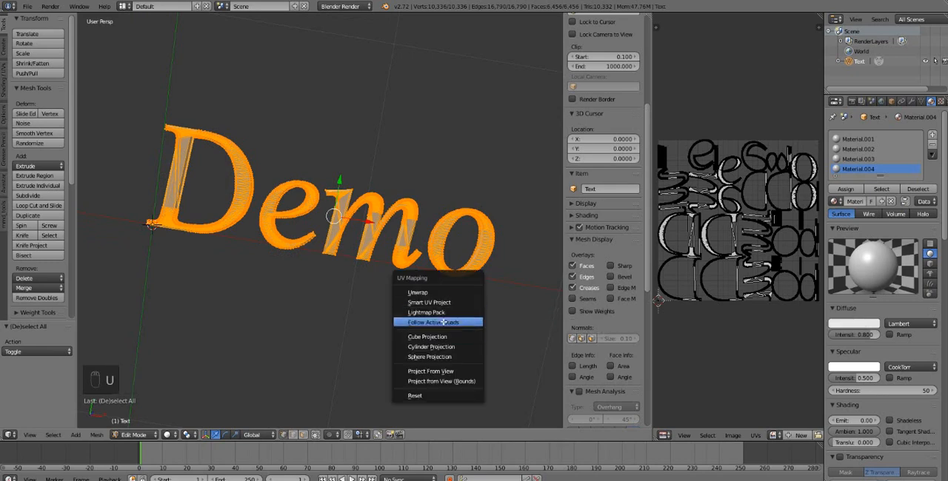
{"action": "left_click", "coordinate": [437, 370]}
{"action": "scroll", "coordinate": [716, 250], "scroll_direction": "up", "scroll_amount": 3}
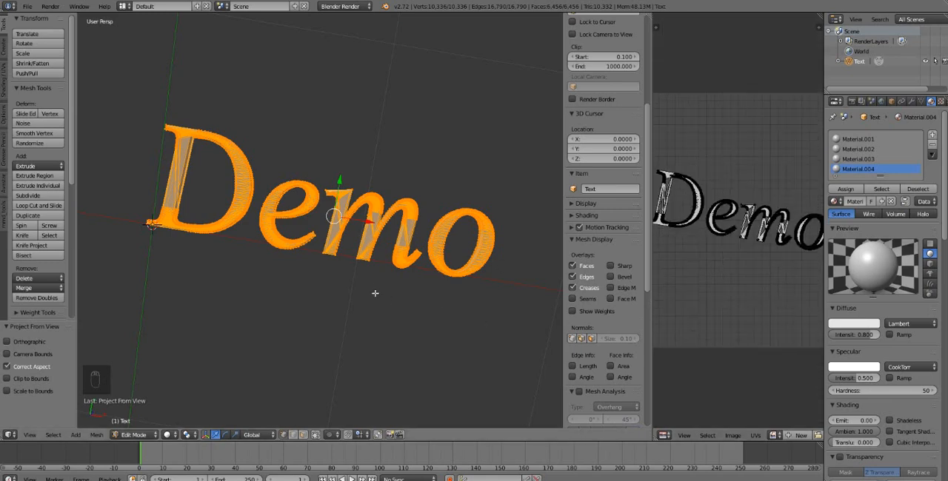
{"action": "key", "text": "u"}
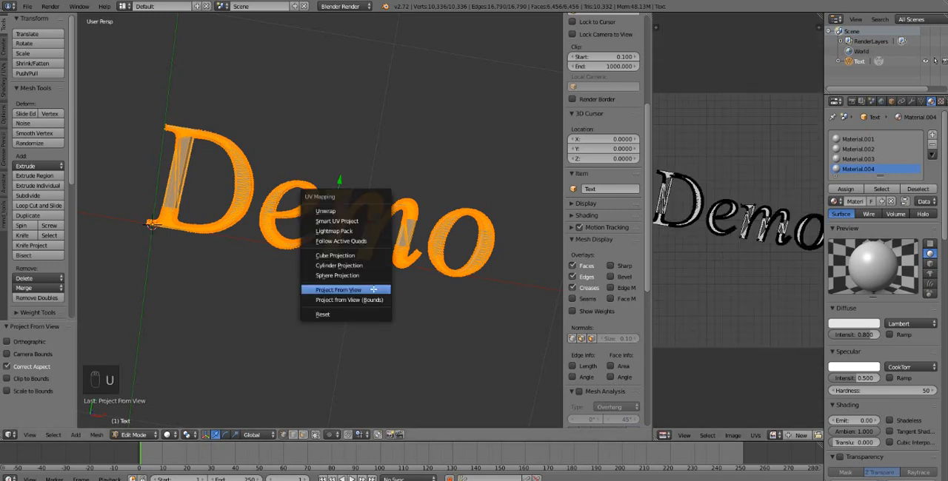
{"action": "left_click", "coordinate": [359, 213]}
- Unwrap the whole Demo mesh again with Smart UV Project, keeping angle limit 66, island margin 0 and area weight 0
{"action": "key", "text": "u"}
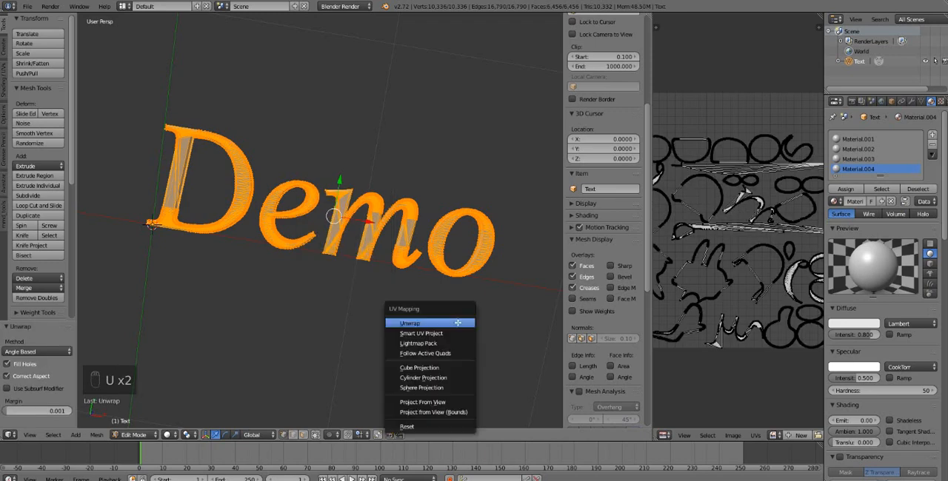
{"action": "left_click", "coordinate": [452, 333]}
{"action": "left_click", "coordinate": [411, 385]}
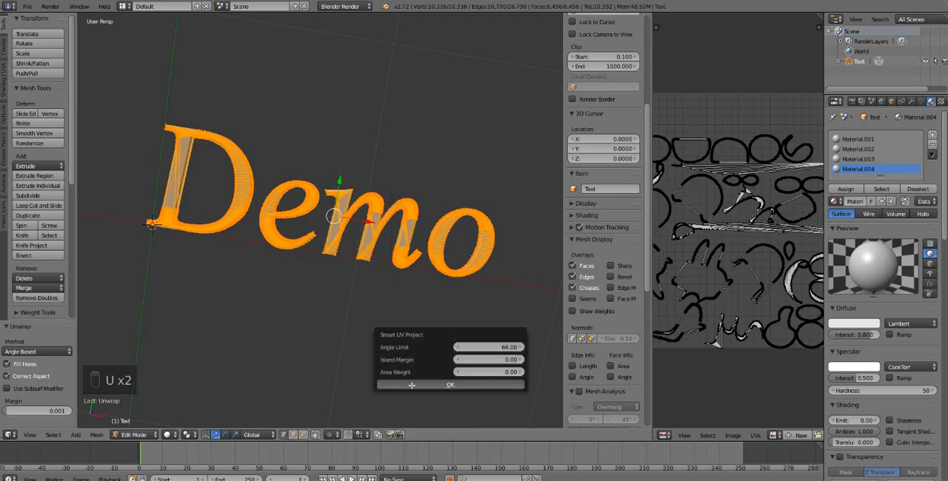
{"action": "left_click", "coordinate": [471, 374]}
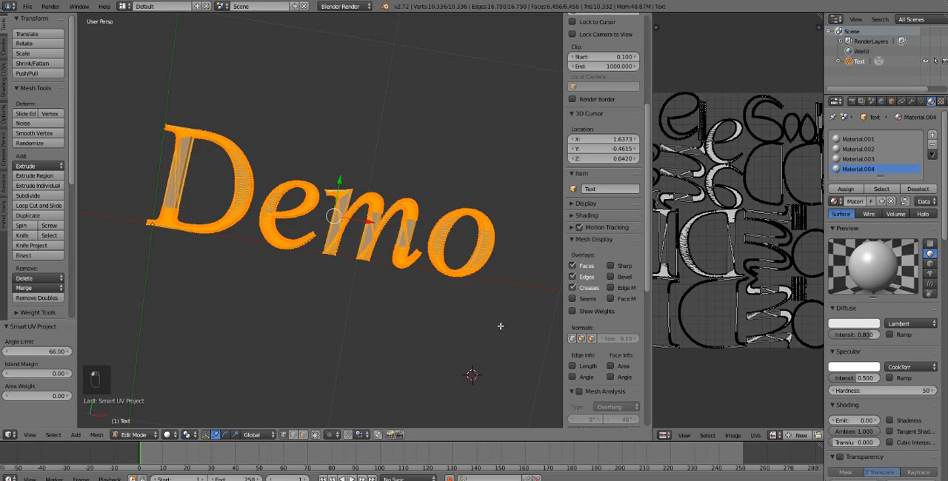
- Create a blank 512 × 512 px image named Untitled with alpha for the Demo UV layout
{"action": "left_click", "coordinate": [797, 435]}
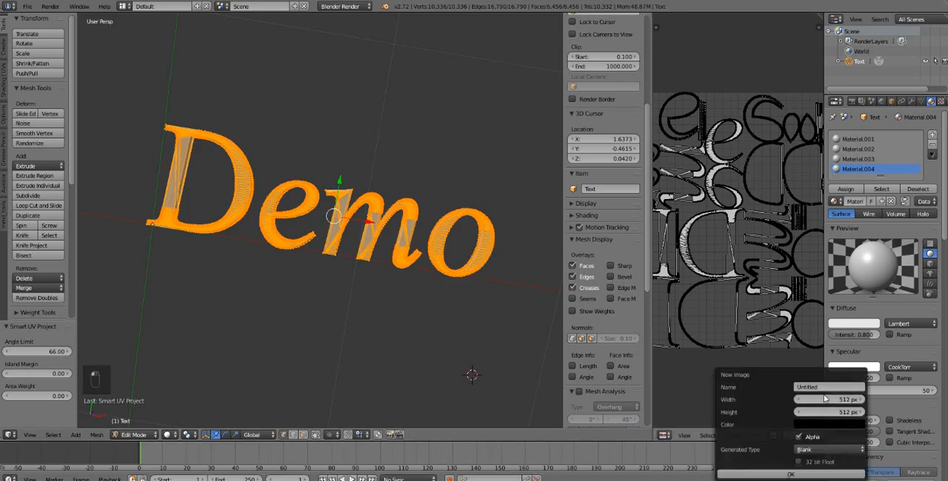
{"action": "left_click", "coordinate": [781, 475]}
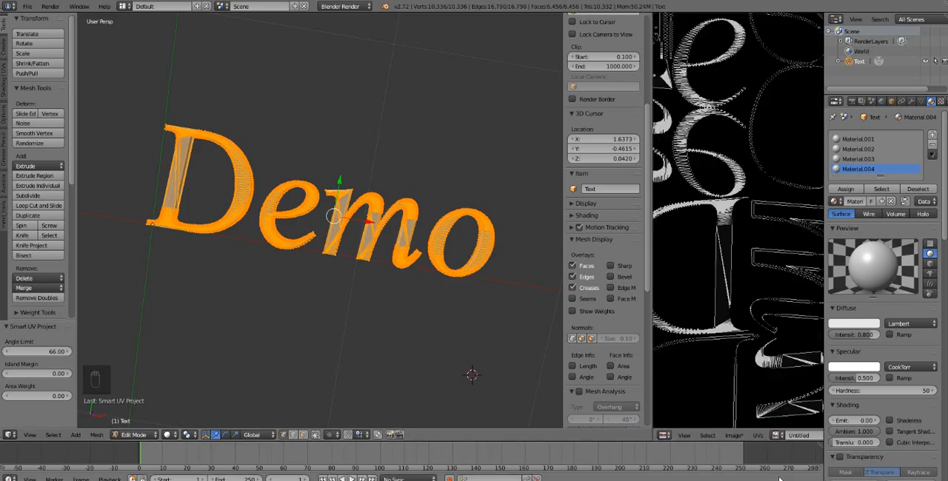
{"action": "scroll", "coordinate": [429, 278], "scroll_direction": "down", "scroll_amount": 3}
{"action": "scroll", "coordinate": [430, 278], "scroll_direction": "up", "scroll_amount": 2}
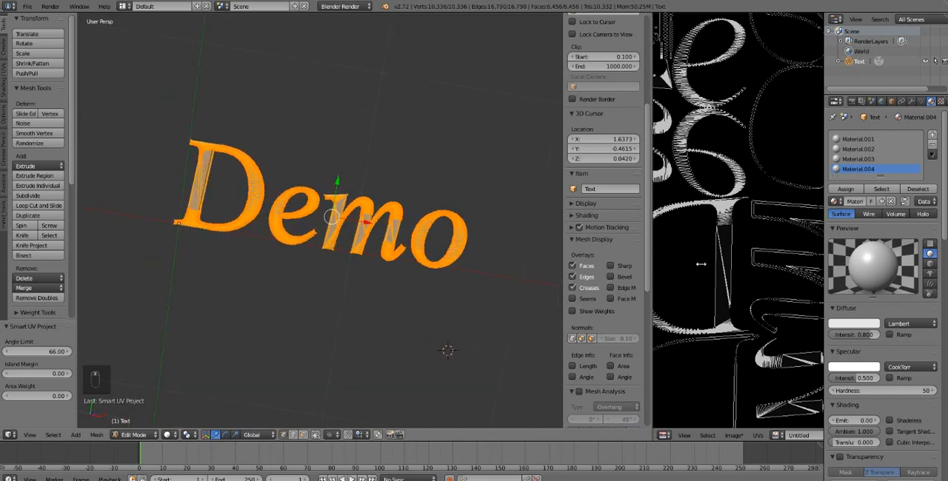
{"action": "scroll", "coordinate": [700, 264], "scroll_direction": "down", "scroll_amount": 3}
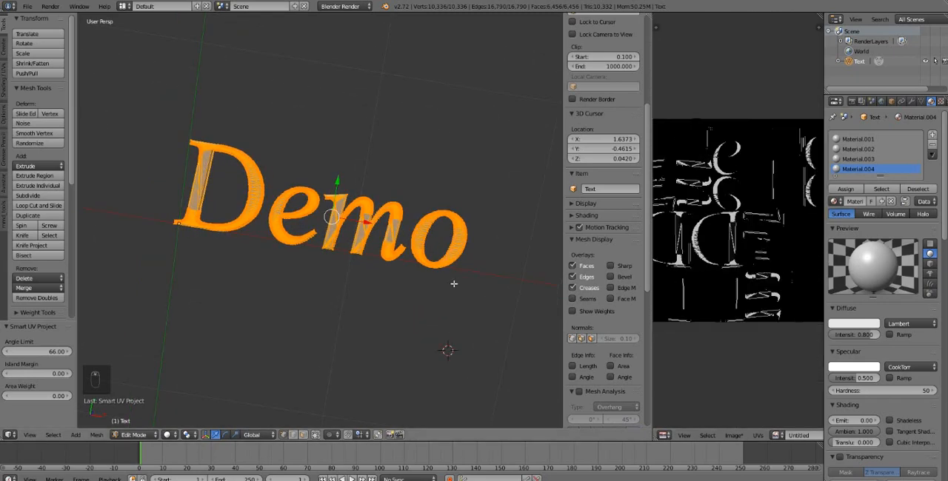
{"action": "scroll", "coordinate": [444, 286], "scroll_direction": "up", "scroll_amount": 1}
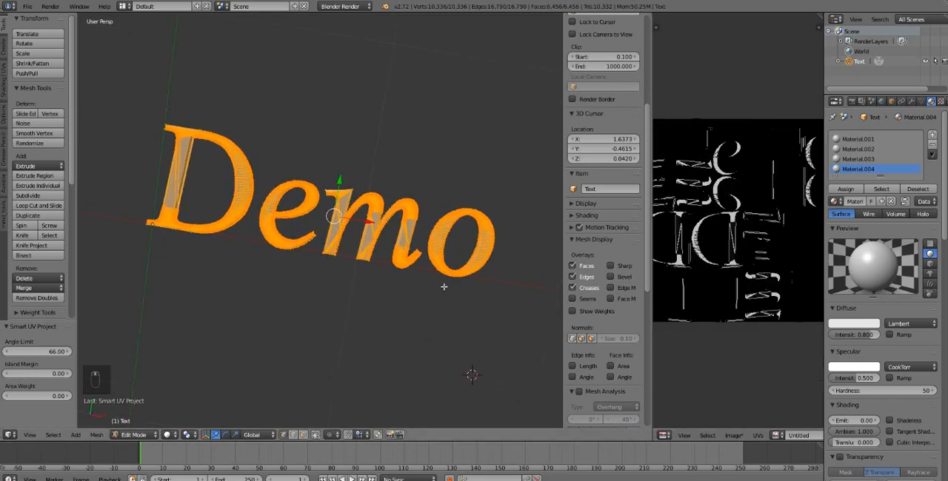
- Set the bake mode to Ambient Occlusion and bake the Demo mesh onto the Untitled image
{"action": "left_click", "coordinate": [851, 102]}
{"action": "scroll", "coordinate": [863, 373], "scroll_direction": "down", "scroll_amount": 1}
{"action": "left_click", "coordinate": [843, 468]}
{"action": "scroll", "coordinate": [851, 444], "scroll_direction": "down", "scroll_amount": 3}
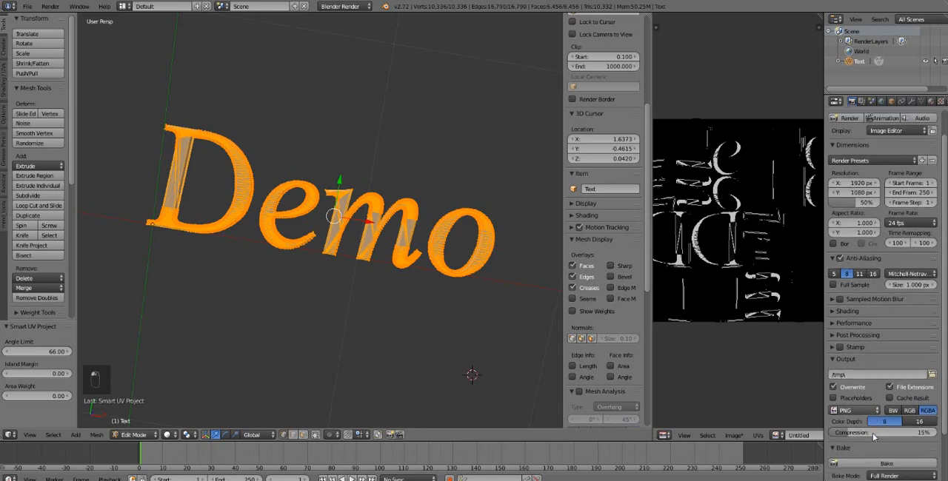
{"action": "left_click", "coordinate": [896, 415]}
{"action": "left_click", "coordinate": [898, 395]}
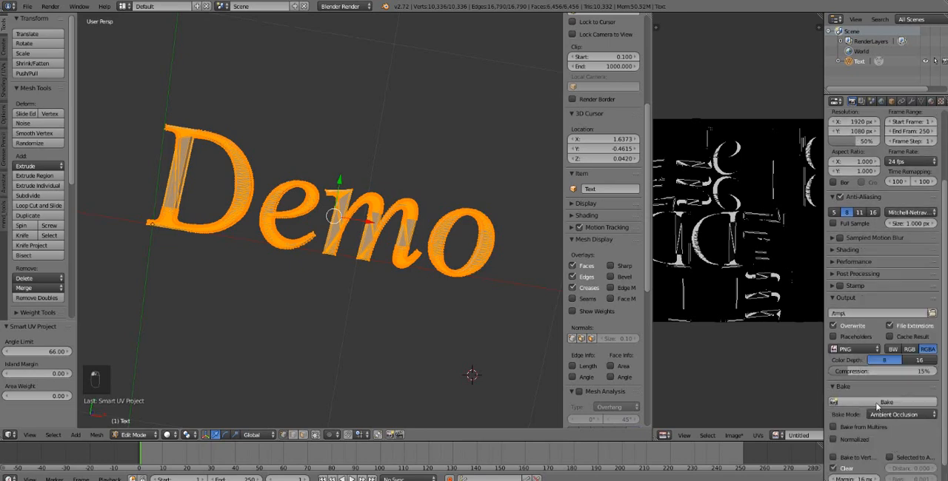
{"action": "left_click", "coordinate": [879, 403]}
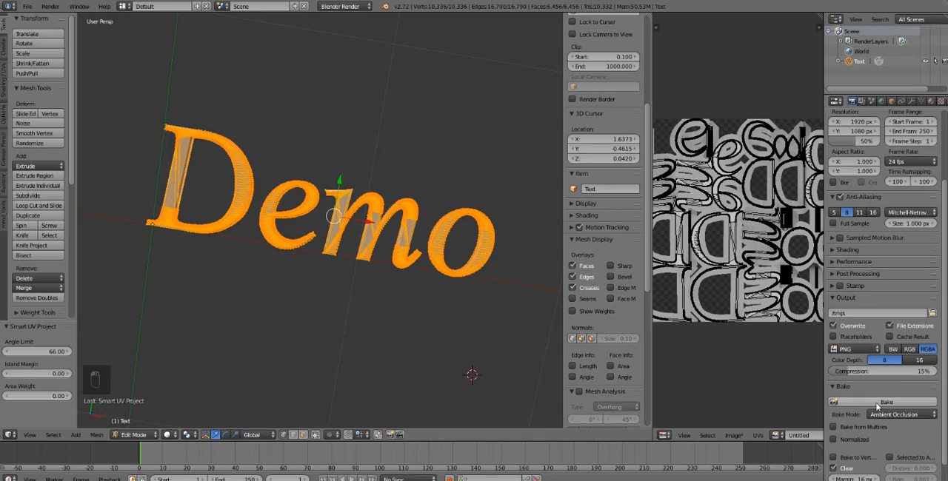
- Save the baked image to the Desktop as Untitled3.png and return the text to Object Mode
{"action": "key", "text": "Tab"}
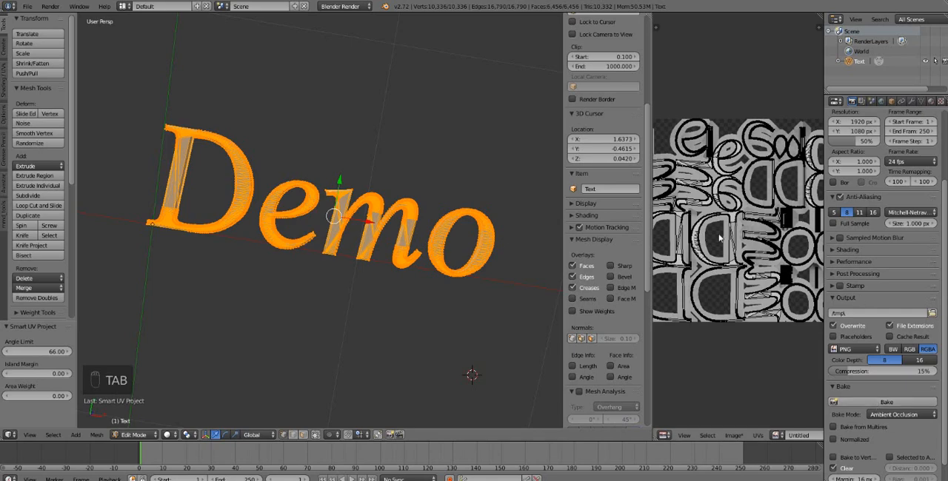
{"action": "left_click", "coordinate": [750, 436]}
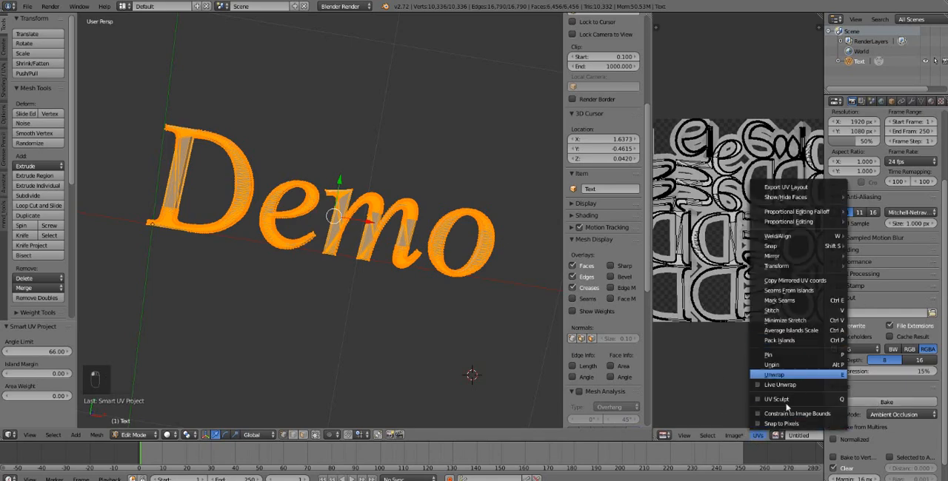
{"action": "mouse_move", "coordinate": [733, 437]}
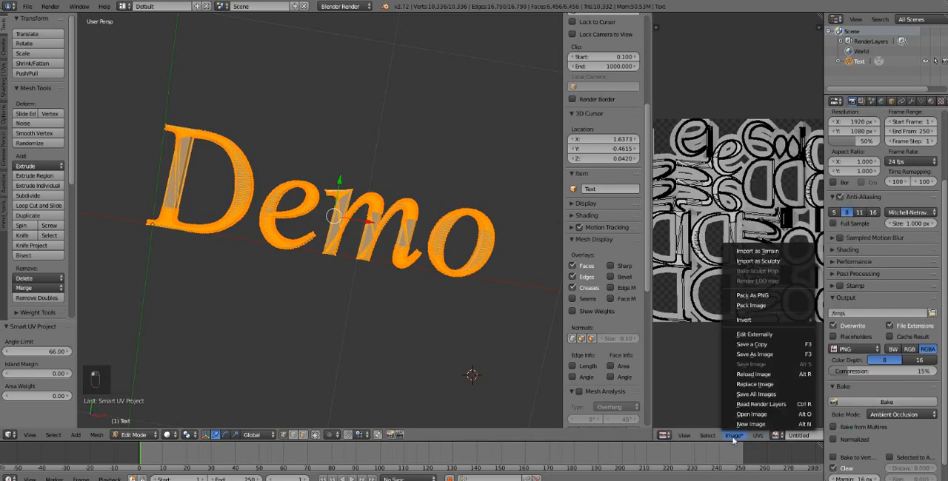
{"action": "left_click", "coordinate": [785, 355]}
{"action": "left_click", "coordinate": [36, 185]}
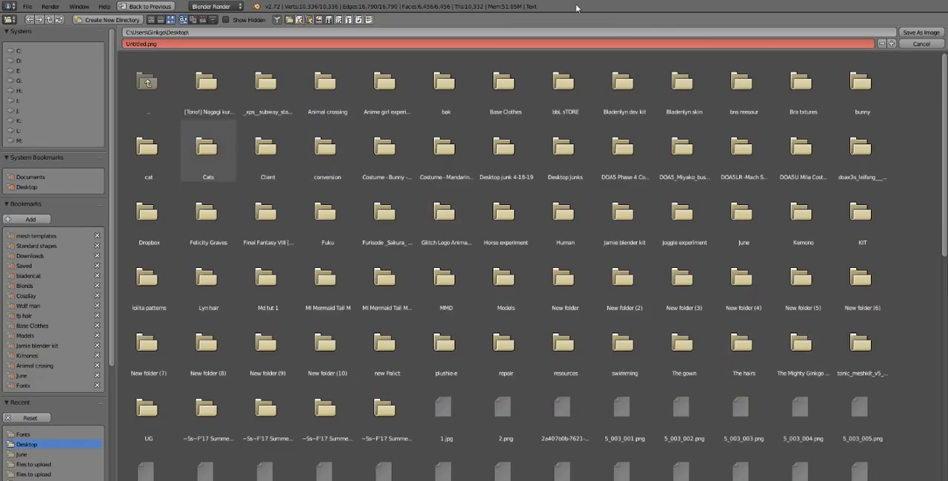
{"action": "left_click", "coordinate": [921, 32]}
{"action": "key", "text": "Tab"}
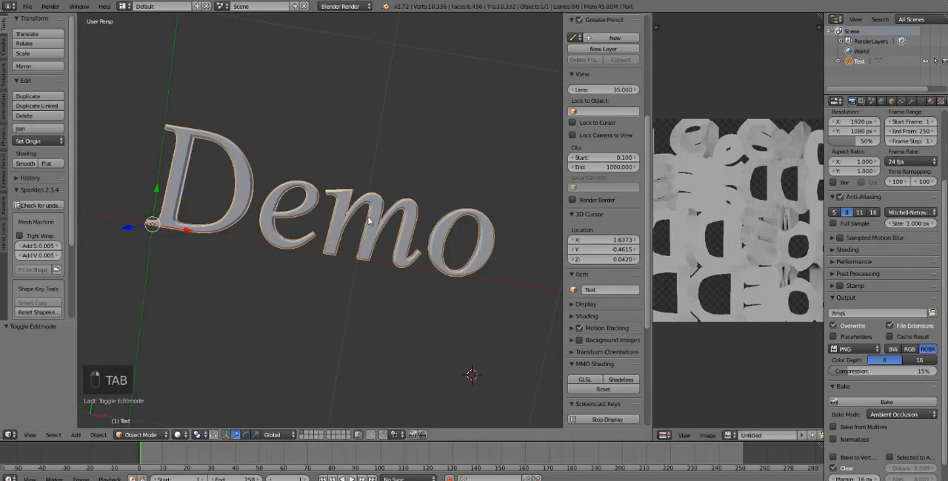
- Add a Decimate modifier in Collapse mode with ratio 0.2844 to the Demo mesh and apply it
{"action": "left_click", "coordinate": [911, 101]}
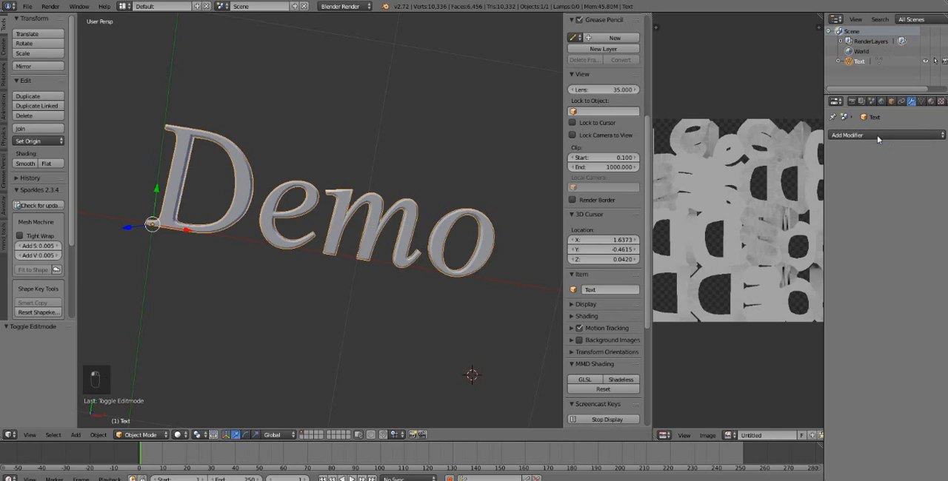
{"action": "left_click", "coordinate": [878, 136]}
{"action": "left_click", "coordinate": [761, 201]}
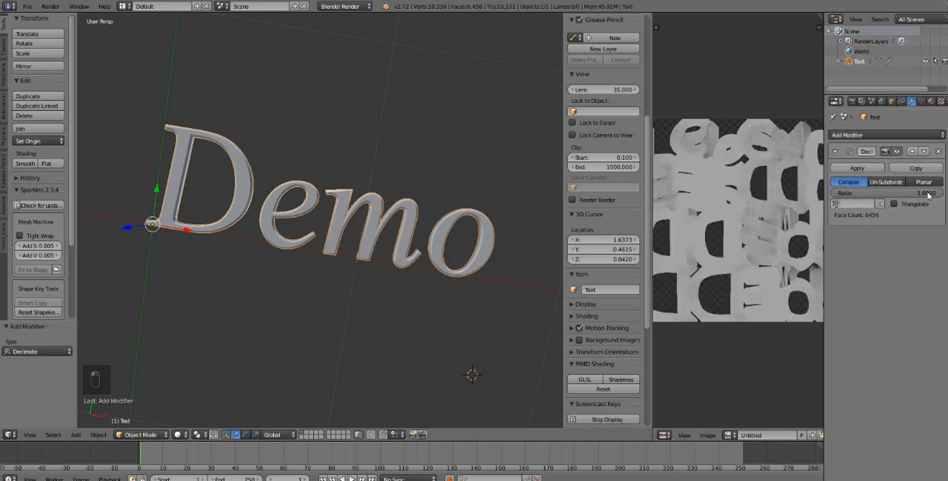
{"action": "left_click_drag", "start_coordinate": [926, 193], "coordinate": [875, 193]}
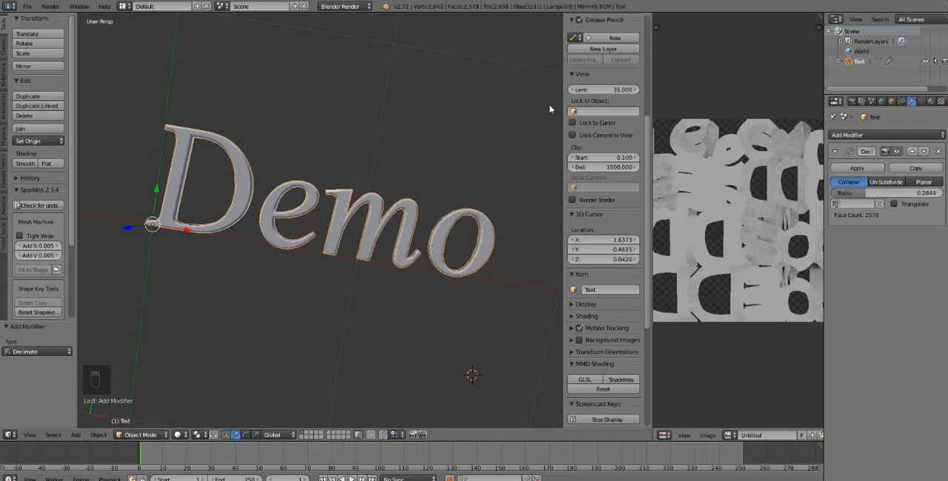
{"action": "left_click", "coordinate": [857, 169]}
{"action": "key", "text": "Tab"}
{"action": "key", "text": "Tab"}
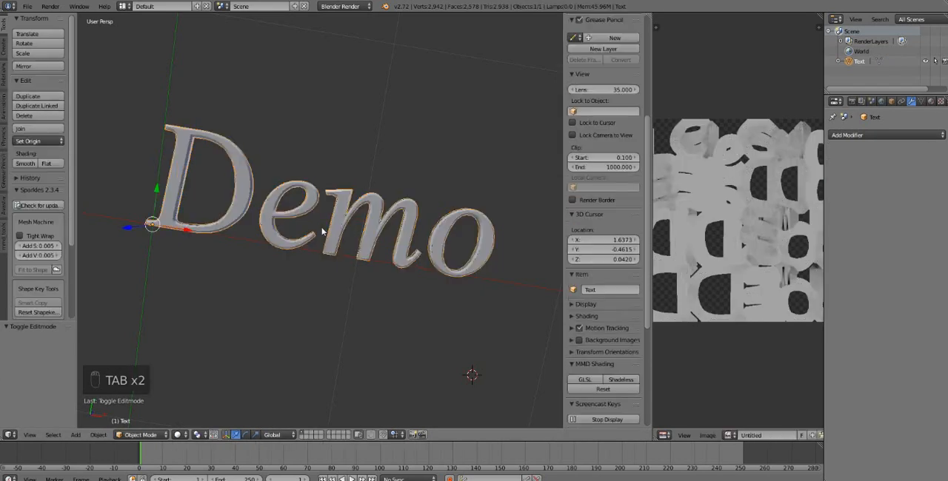
- Reselect the whole Demo text object and start a Collada (Default) (.dae) export of it
{"action": "key", "text": "a"}
{"action": "key", "text": "a"}
{"action": "key", "text": "a"}
{"action": "middle_click_drag", "start_coordinate": [374, 222], "coordinate": [508, 241]}
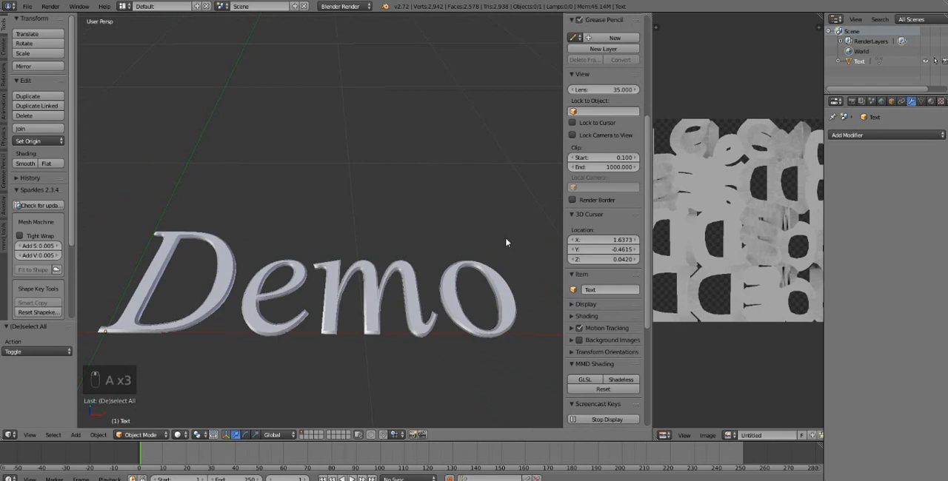
{"action": "right_click", "coordinate": [328, 280]}
{"action": "left_click", "coordinate": [27, 7]}
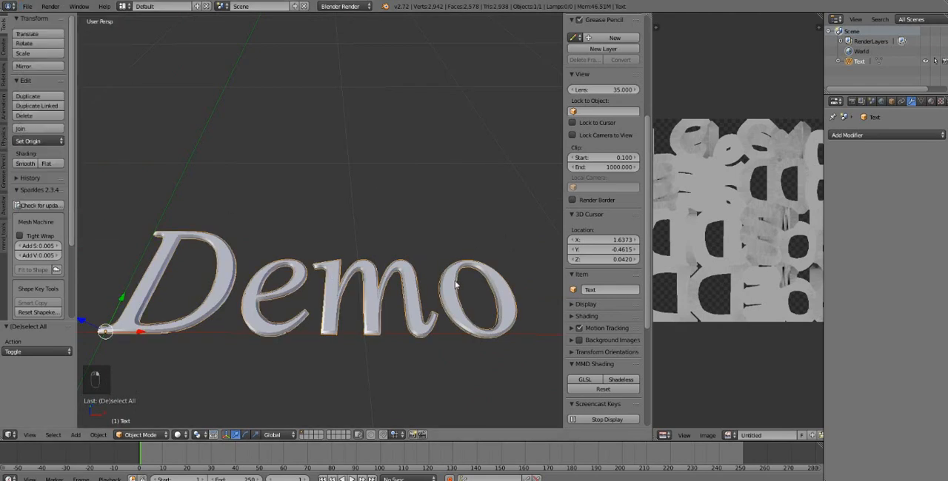
{"action": "left_click", "coordinate": [27, 6]}
{"action": "mouse_move", "coordinate": [62, 197]}
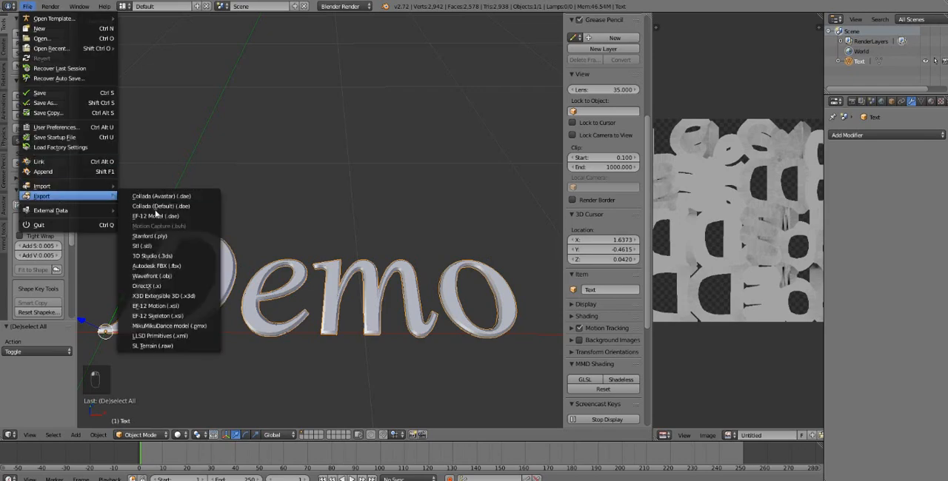
{"action": "left_click", "coordinate": [181, 208]}
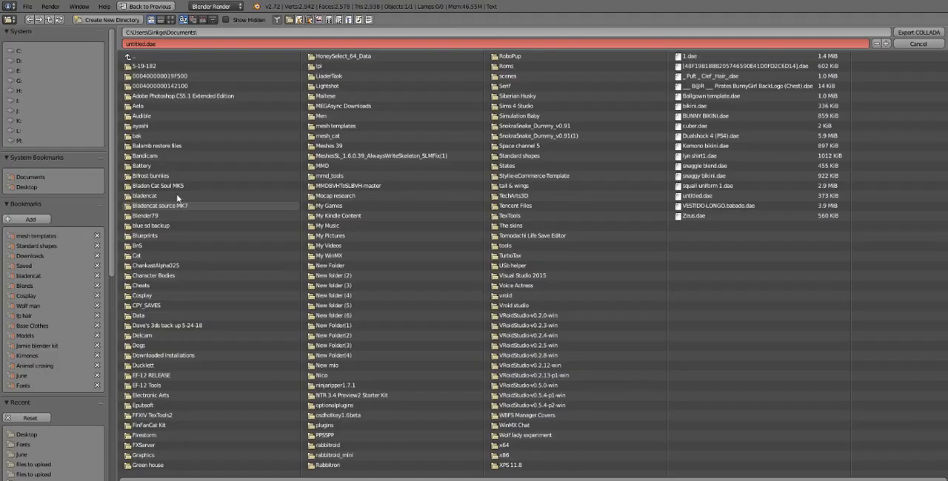
- Export the selected text to the Desktop with the Sl+Open Sim Static preset, incrementing the untitled.dae file name
{"action": "scroll", "coordinate": [22, 291], "scroll_direction": "down", "scroll_amount": 5}
{"action": "scroll", "coordinate": [22, 291], "scroll_direction": "down", "scroll_amount": 3}
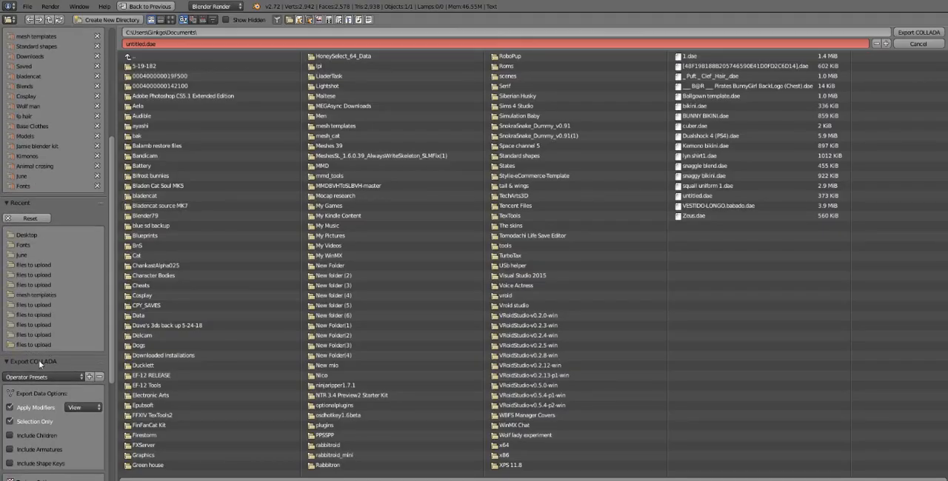
{"action": "left_click", "coordinate": [45, 357]}
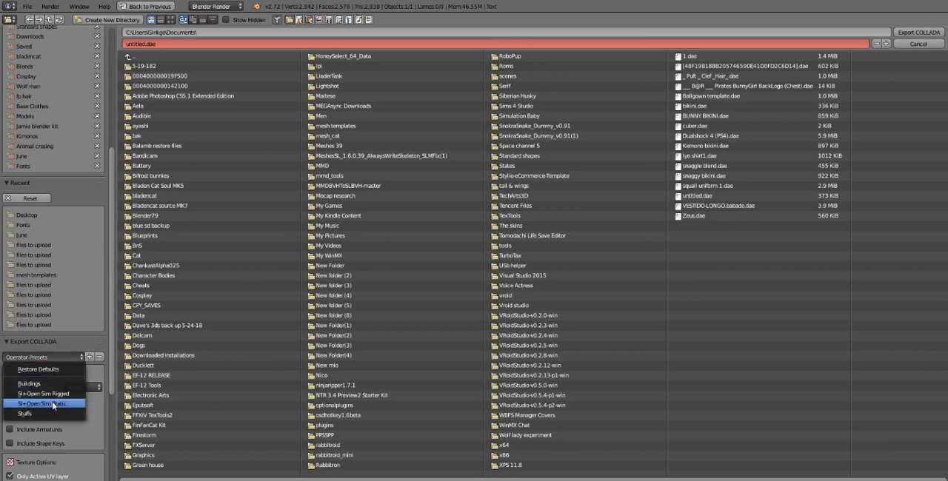
{"action": "left_click", "coordinate": [53, 406]}
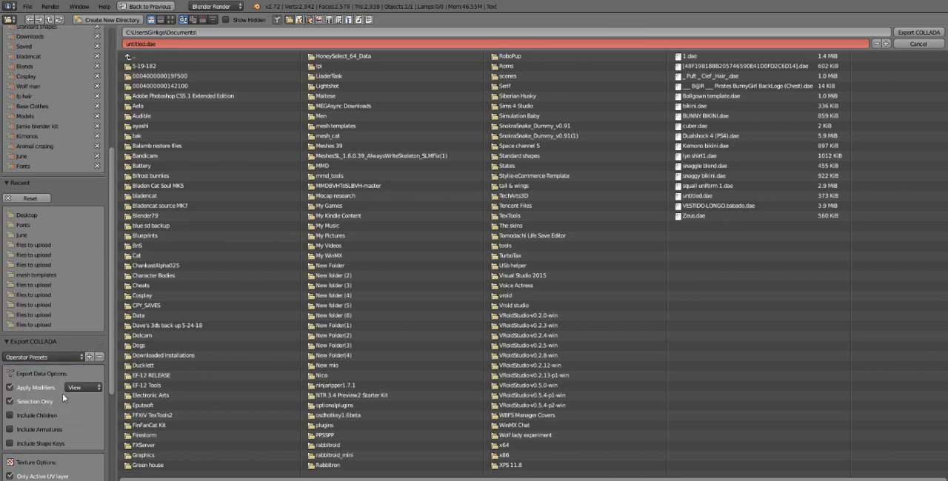
{"action": "left_click", "coordinate": [34, 215]}
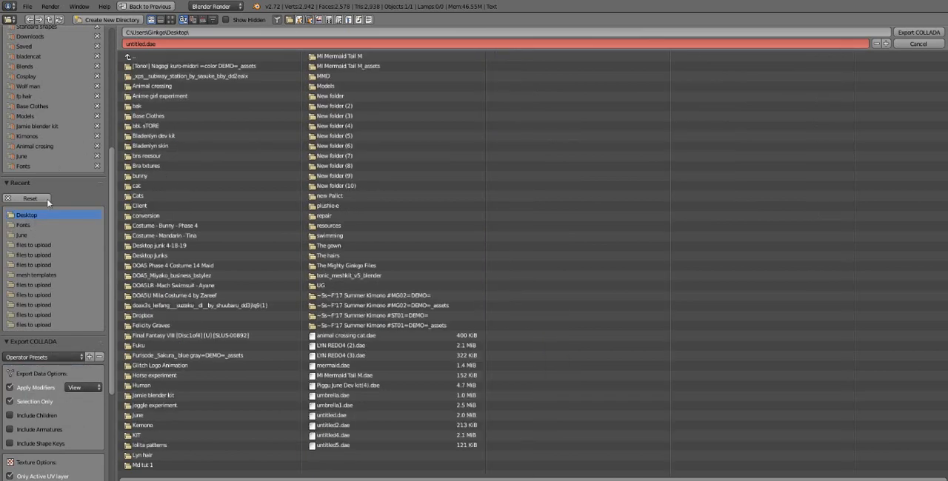
{"action": "left_click", "coordinate": [885, 44]}
{"action": "left_click", "coordinate": [917, 32]}
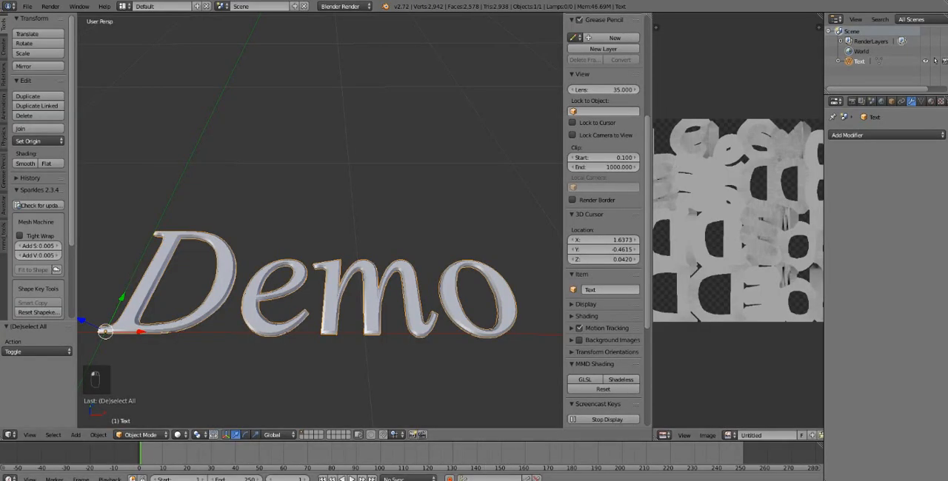
- Switch to the Second Life viewer and load the exported Demo .dae from the Desktop for a mesh model upload
{"action": "mouse_move", "coordinate": [443, 479]}
{"action": "left_click", "coordinate": [492, 470]}
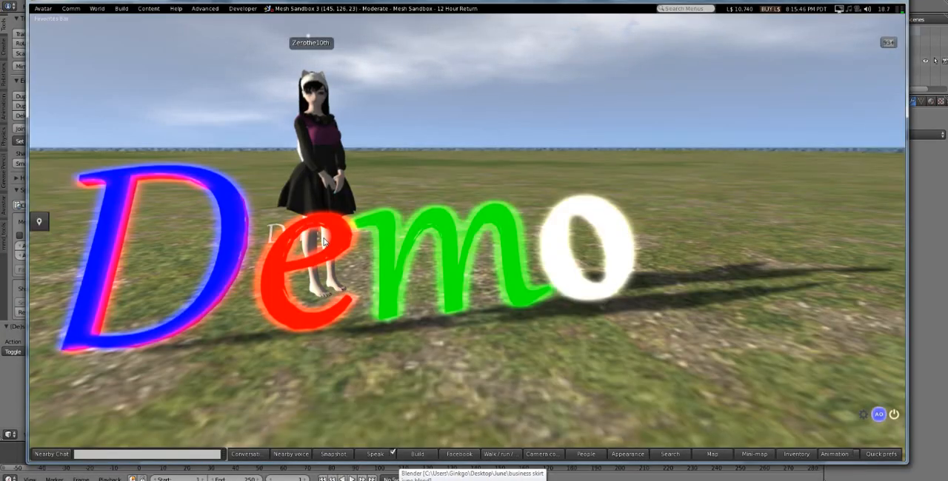
{"action": "scroll", "coordinate": [333, 238], "scroll_direction": "down", "scroll_amount": 4}
{"action": "scroll", "coordinate": [333, 238], "scroll_direction": "up", "scroll_amount": 3}
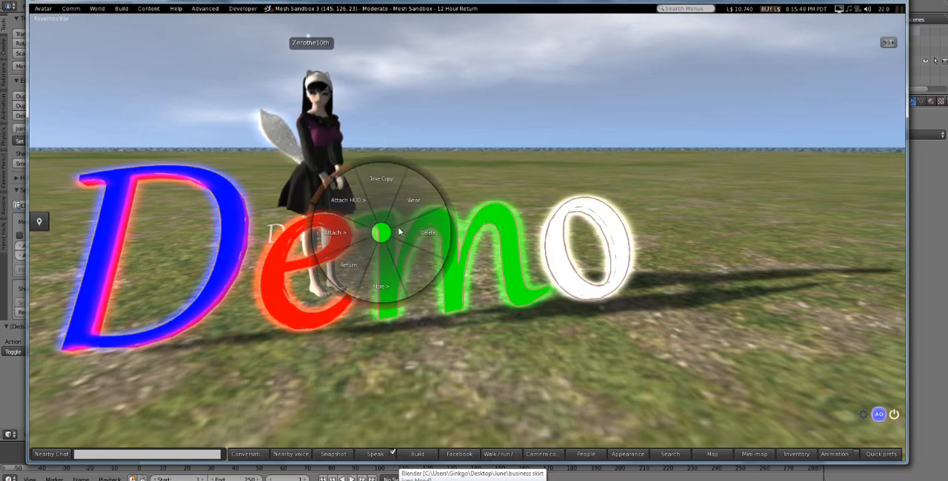
{"action": "left_click", "coordinate": [121, 8]}
{"action": "mouse_move", "coordinate": [148, 130]}
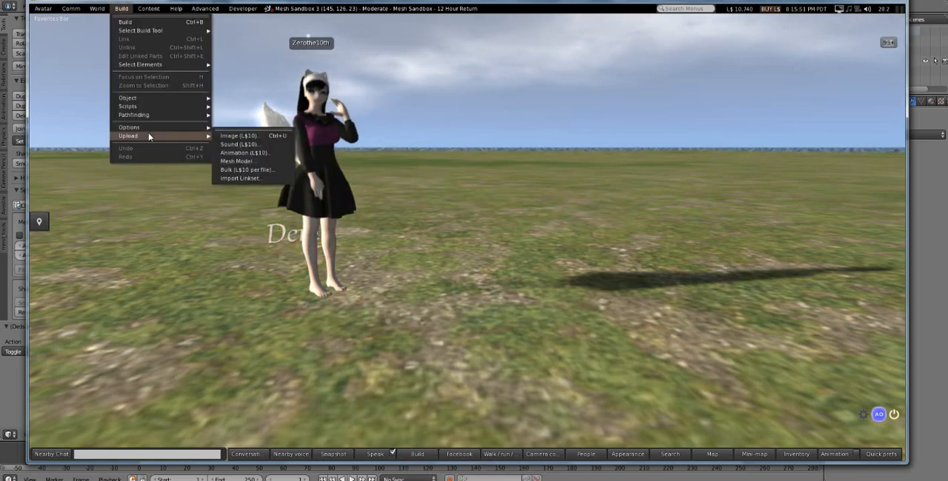
{"action": "left_click", "coordinate": [259, 160]}
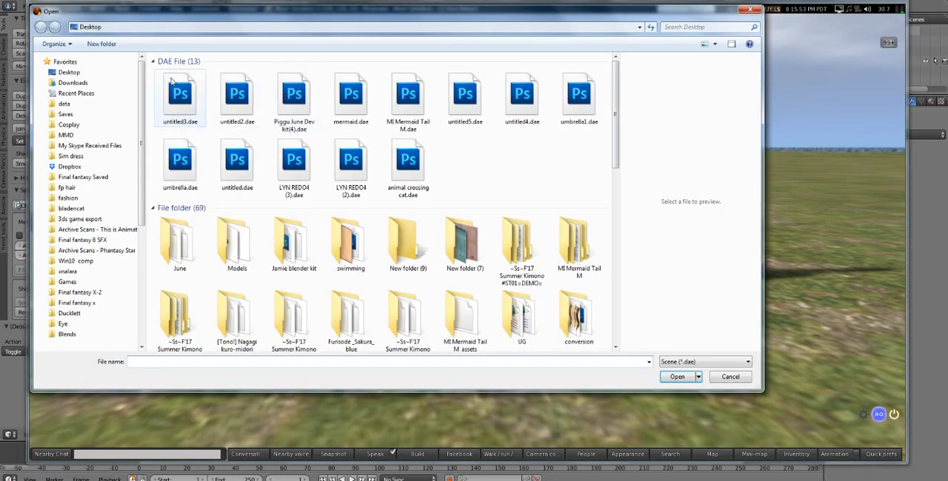
{"action": "double_click", "coordinate": [171, 88]}
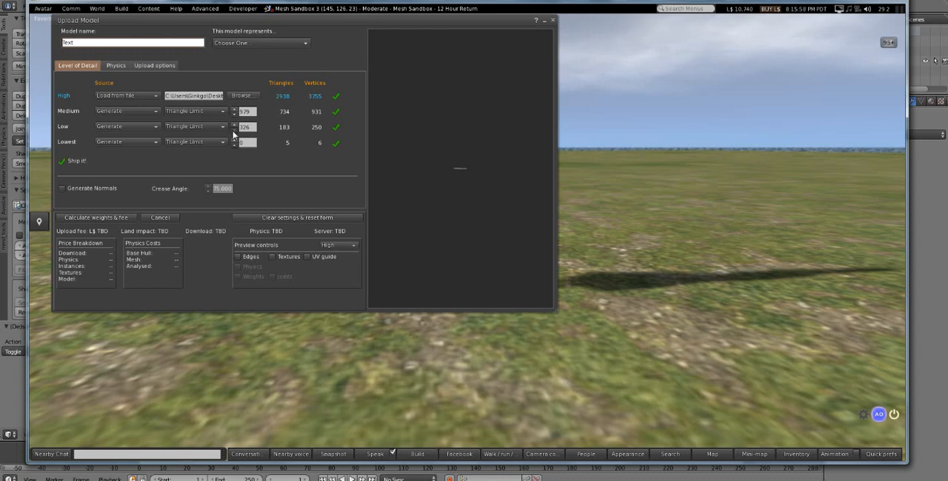
- Calculate the weights and fee for the Text model at scale 1.000 and upload it
{"action": "left_click", "coordinate": [154, 66]}
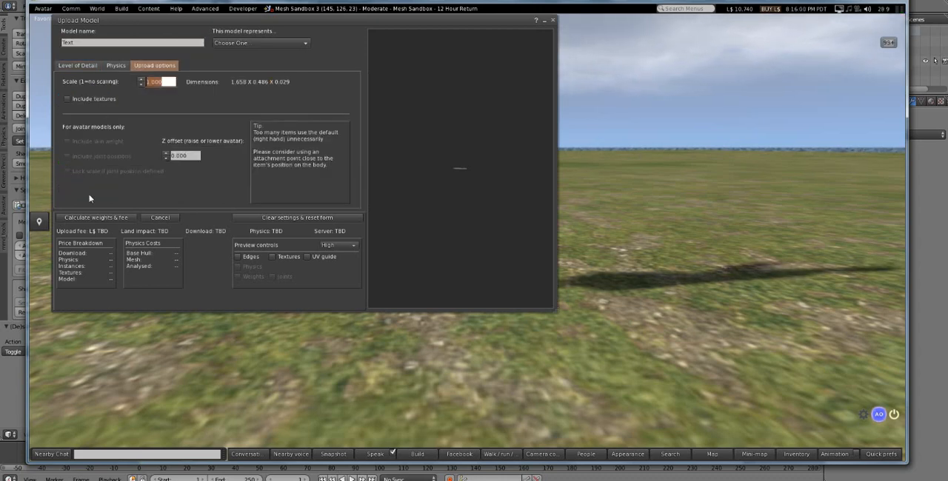
{"action": "left_click", "coordinate": [90, 217]}
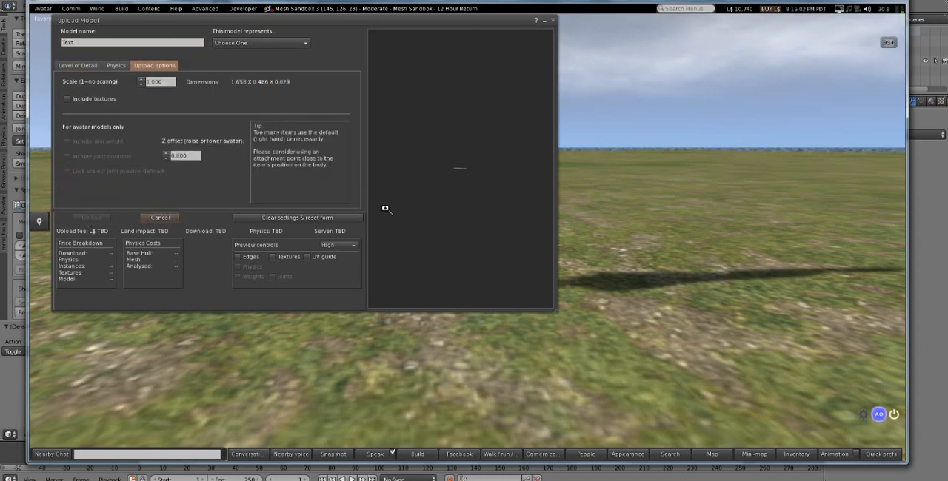
{"action": "left_click", "coordinate": [92, 218]}
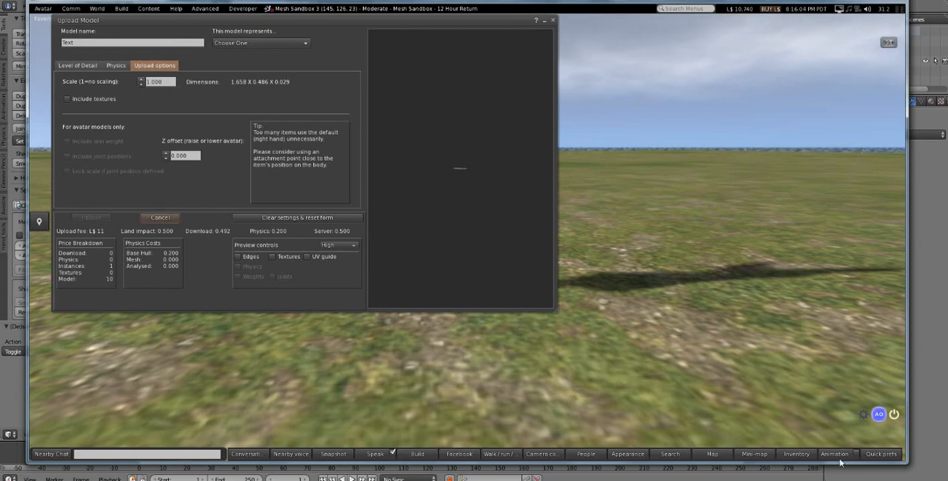
- Find the newly uploaded Text object in the inventory and place it on the ground near the avatar
{"action": "scroll", "coordinate": [488, 268], "scroll_direction": "up", "scroll_amount": 1}
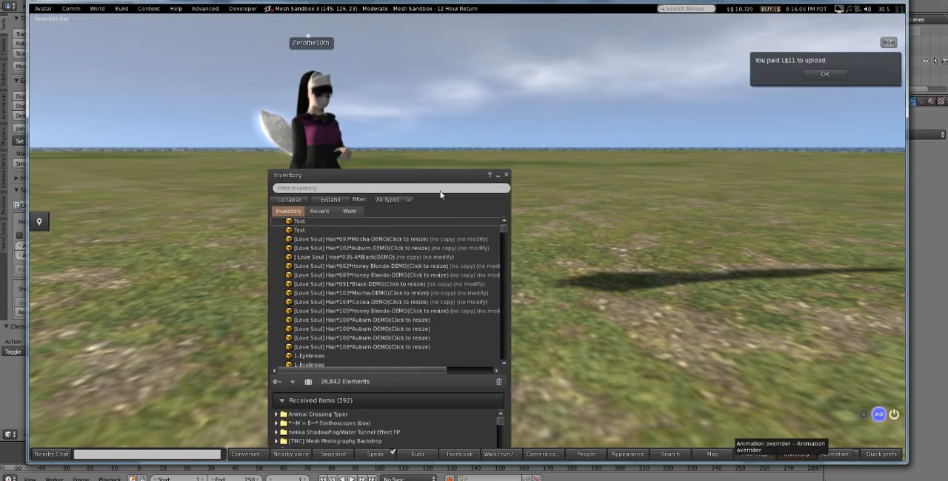
{"action": "left_click_drag", "start_coordinate": [442, 177], "coordinate": [836, 159]}
{"action": "scroll", "coordinate": [705, 228], "scroll_direction": "up", "scroll_amount": 5}
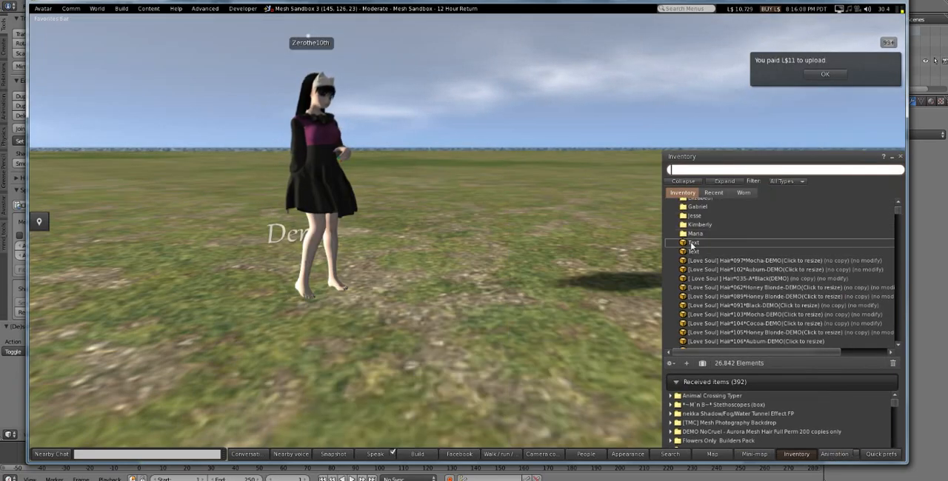
{"action": "left_click", "coordinate": [691, 245]}
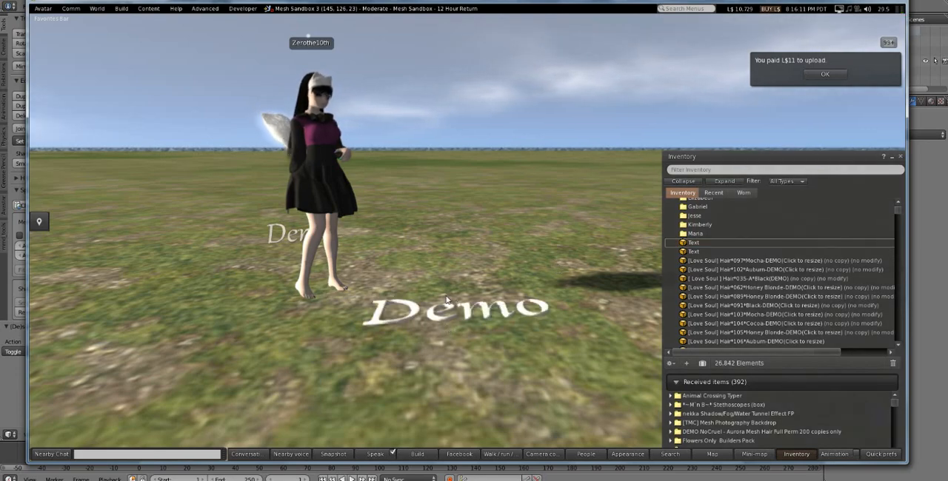
- Open the placed Demo text for editing, raise it off the ground and rotate it upright to 68 degrees about X
{"action": "right_click", "coordinate": [442, 313]}
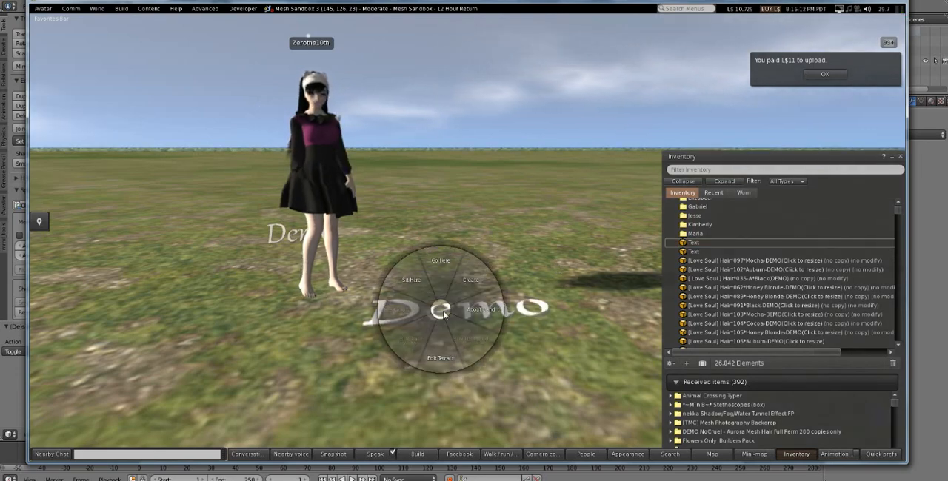
{"action": "right_click", "coordinate": [527, 311]}
{"action": "right_click", "coordinate": [409, 316]}
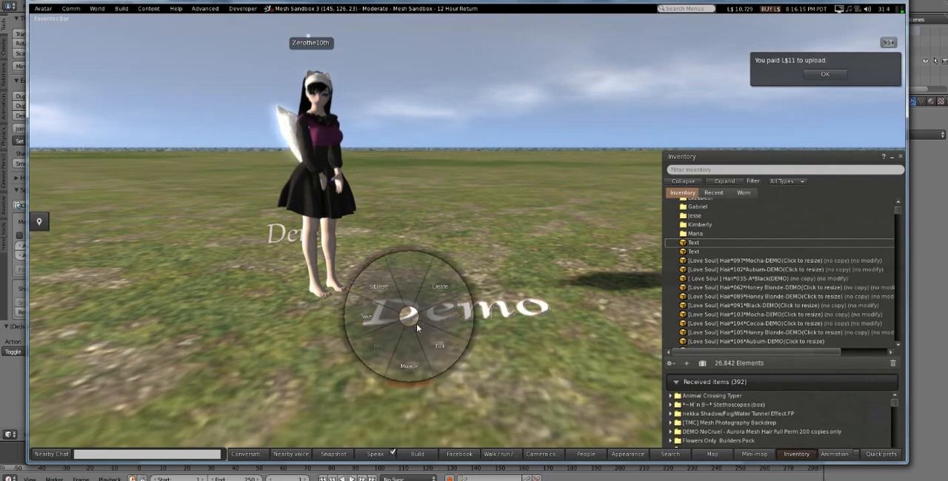
{"action": "left_click", "coordinate": [412, 351]}
{"action": "left_click_drag", "start_coordinate": [460, 289], "coordinate": [467, 251]}
{"action": "left_click", "coordinate": [675, 114]}
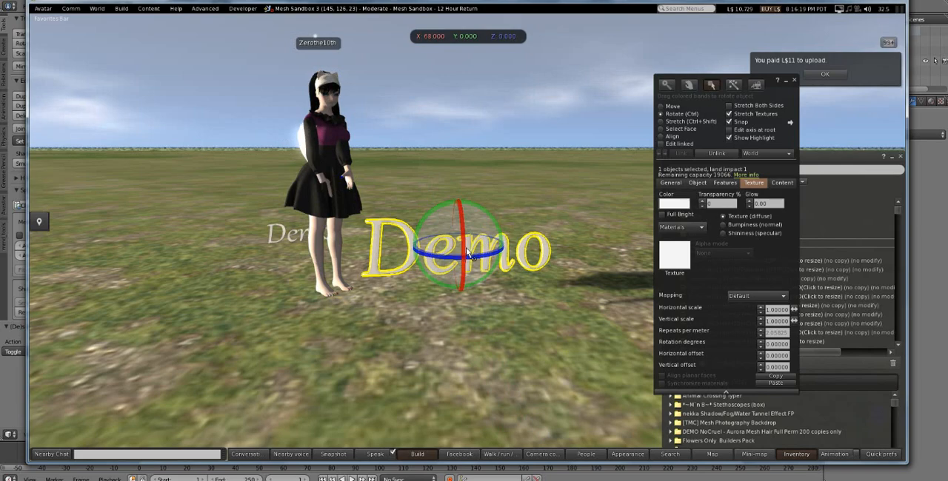
- Try stretching the Demo text proportionally to about 8.2 m wide and undo the resizing
{"action": "left_click", "coordinate": [675, 122]}
{"action": "left_click_drag", "start_coordinate": [545, 221], "coordinate": [468, 242]}
{"action": "key", "text": "alt"}
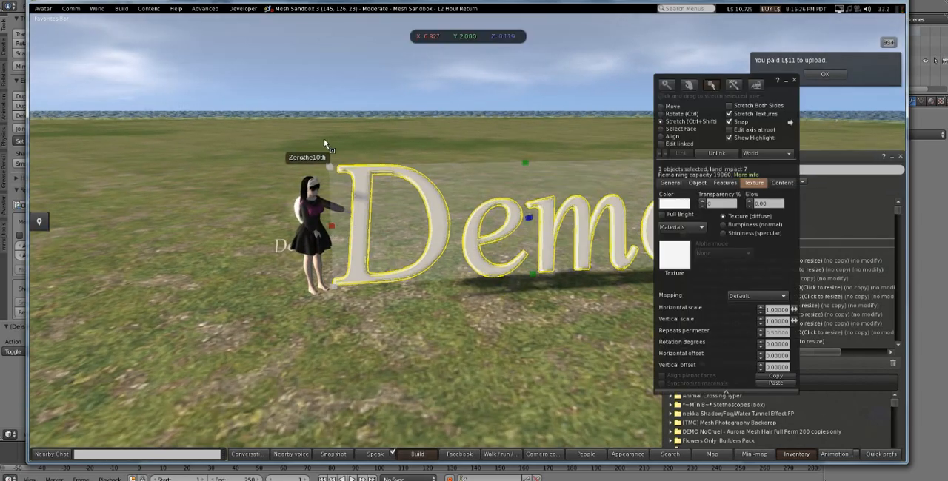
{"action": "left_click_drag", "start_coordinate": [332, 168], "coordinate": [242, 145]}
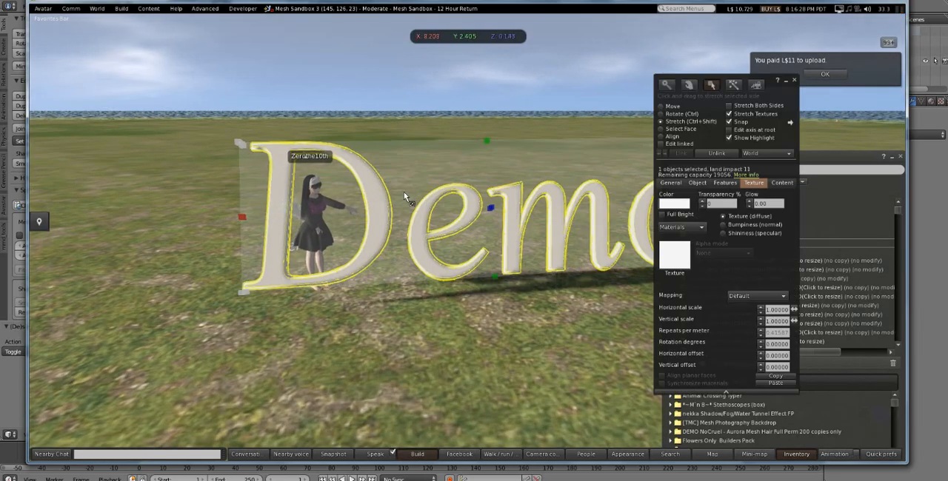
{"action": "left_click_drag", "start_coordinate": [522, 238], "coordinate": [533, 195], "text": "alt"}
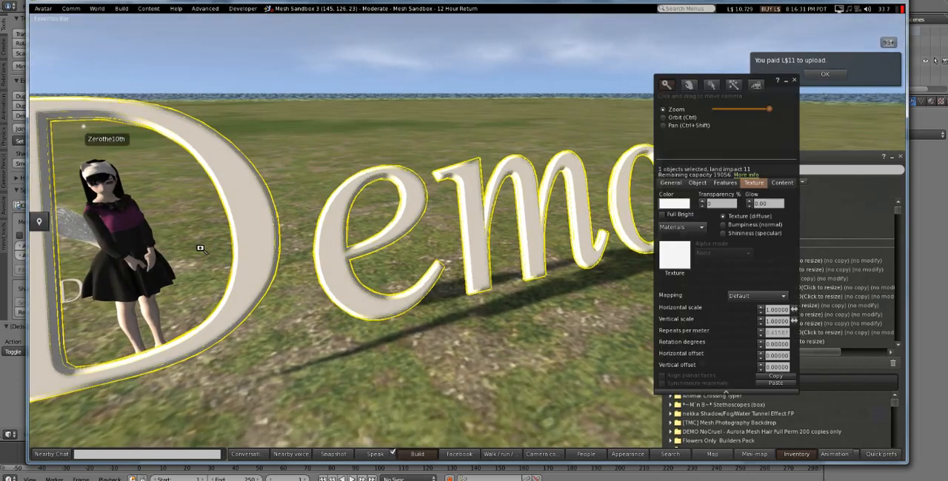
{"action": "left_click_drag", "start_coordinate": [199, 246], "coordinate": [194, 287], "text": "alt"}
{"action": "key", "text": "ctrl+z"}
{"action": "key", "text": "ctrl+z"}
{"action": "key", "text": "ctrl+z"}
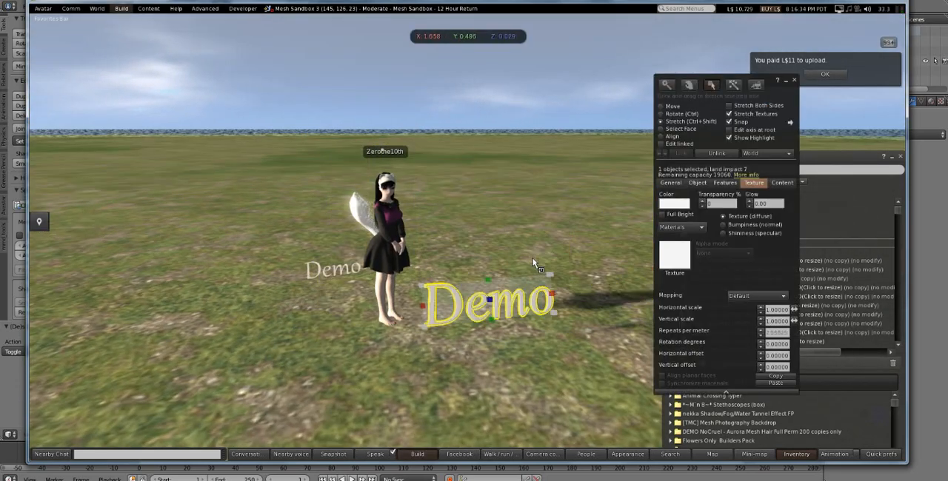
- Add the baked Untitled PNG from the Desktop as a local texture and apply it to the Demo text
{"action": "left_click_drag", "start_coordinate": [491, 288], "coordinate": [491, 237], "text": "alt"}
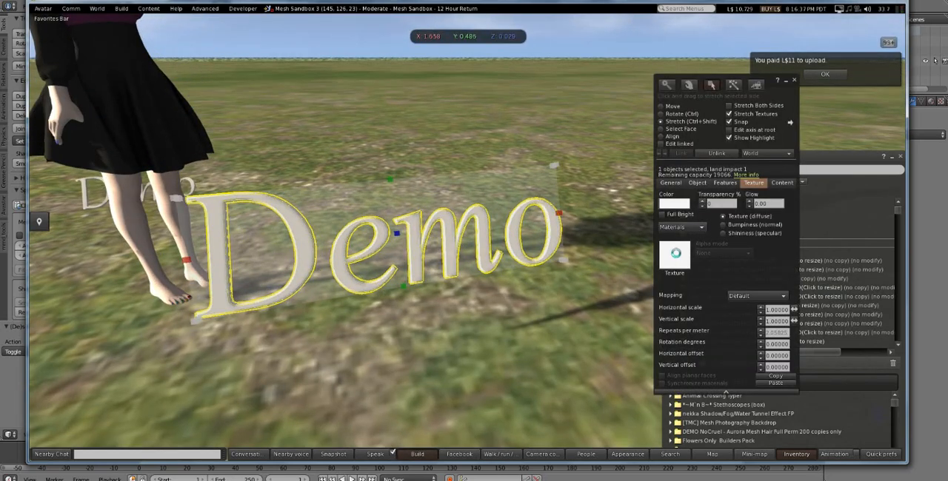
{"action": "left_click", "coordinate": [675, 254]}
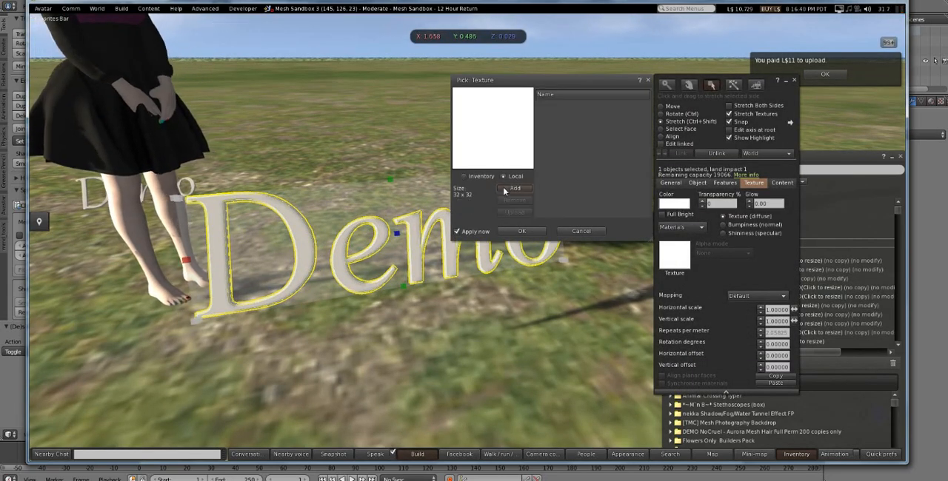
{"action": "left_click", "coordinate": [511, 189]}
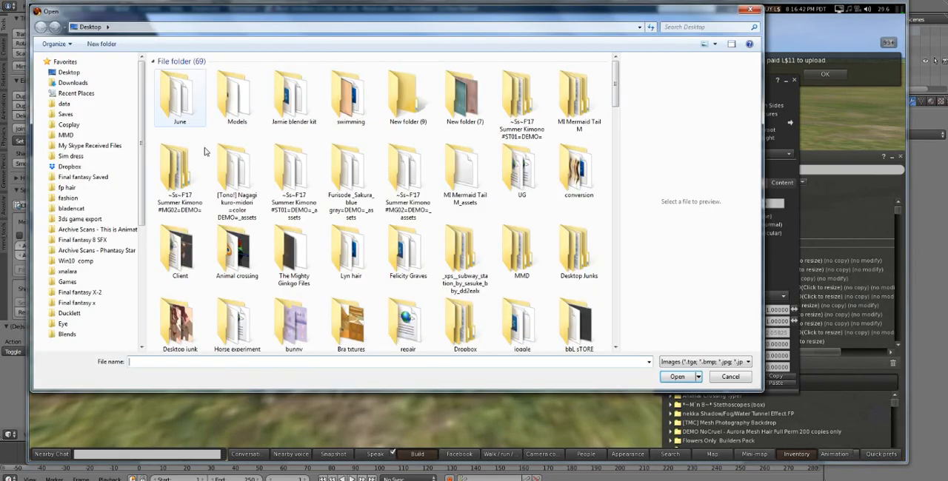
{"action": "scroll", "coordinate": [206, 154], "scroll_direction": "down", "scroll_amount": 10}
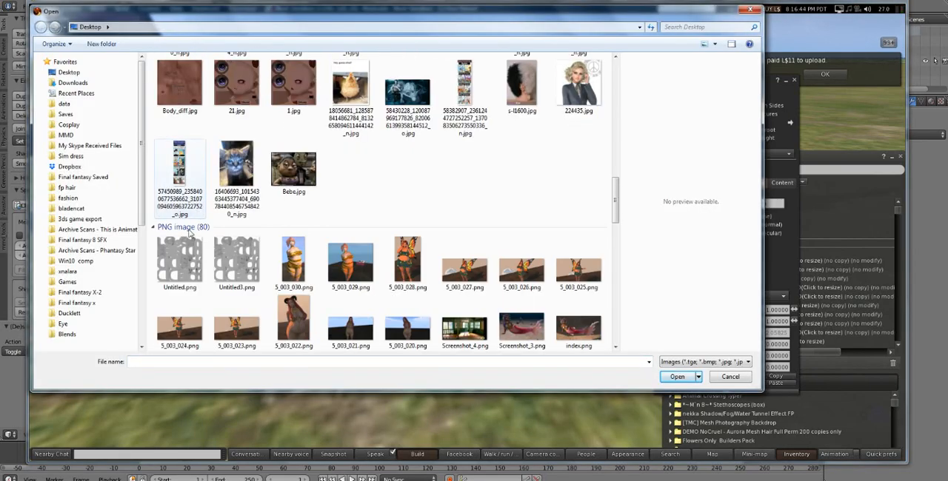
{"action": "left_click", "coordinate": [181, 258]}
{"action": "left_click", "coordinate": [229, 261]}
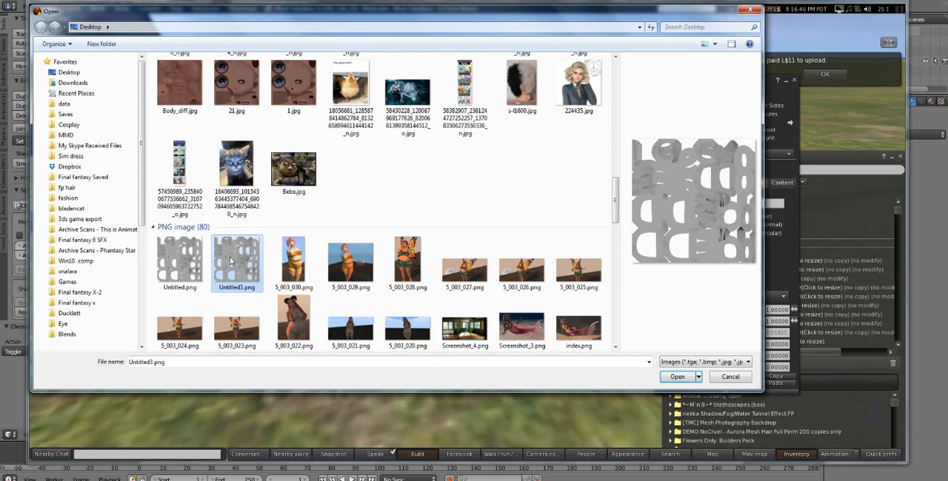
{"action": "double_click", "coordinate": [231, 260]}
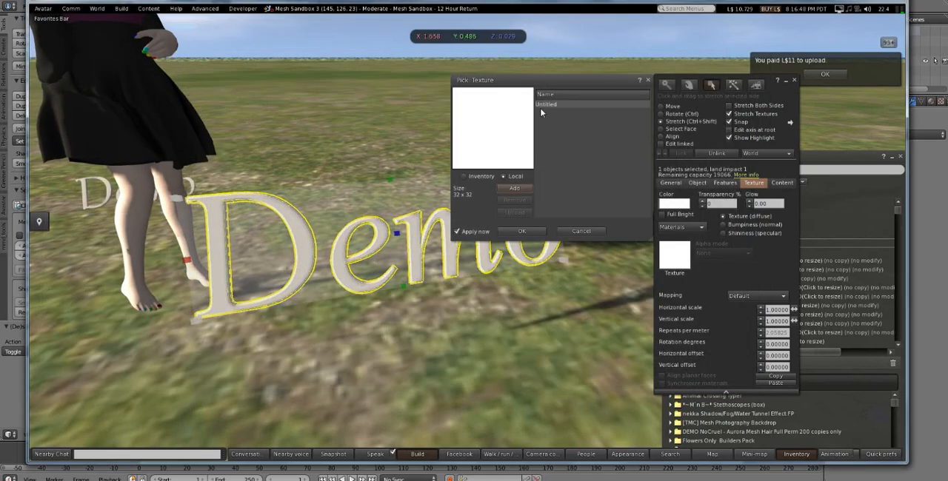
{"action": "left_click", "coordinate": [522, 231]}
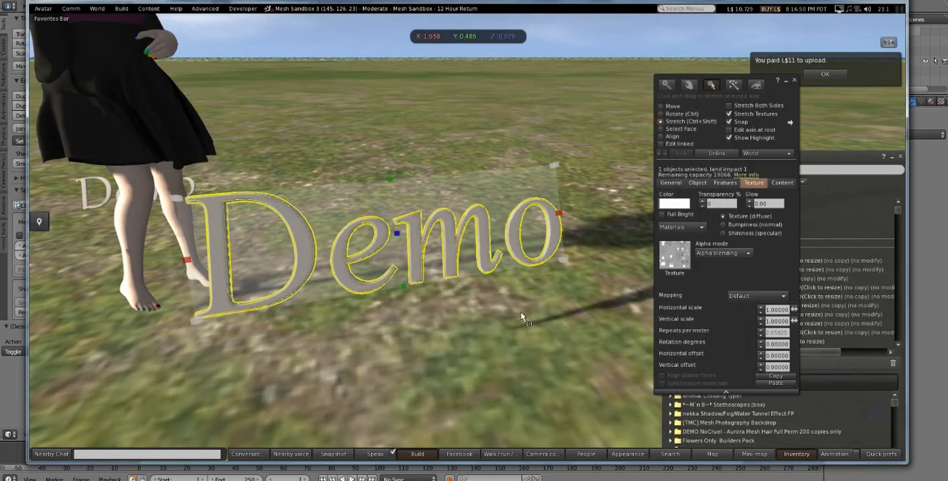
- Select only the letter D's face on the Demo text and colour it red
{"action": "left_click", "coordinate": [514, 261]}
{"action": "left_click", "coordinate": [412, 239]}
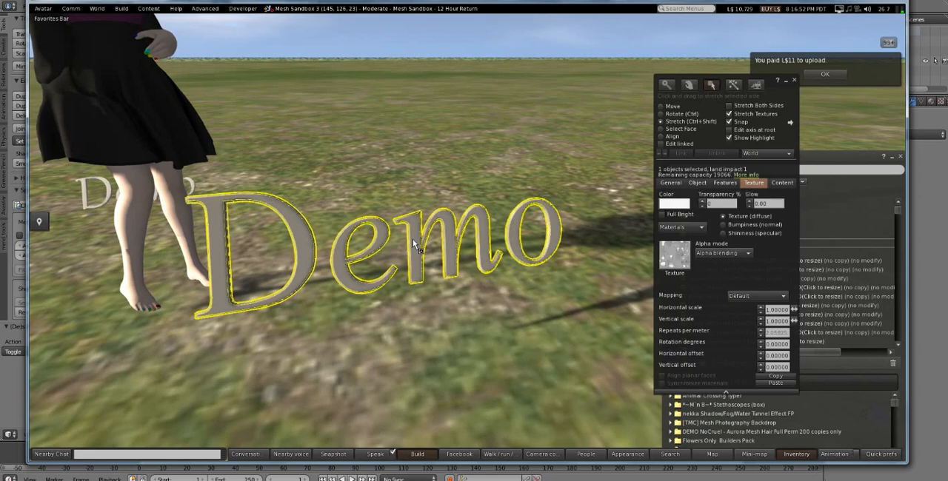
{"action": "left_click", "coordinate": [681, 130]}
{"action": "left_click", "coordinate": [292, 241]}
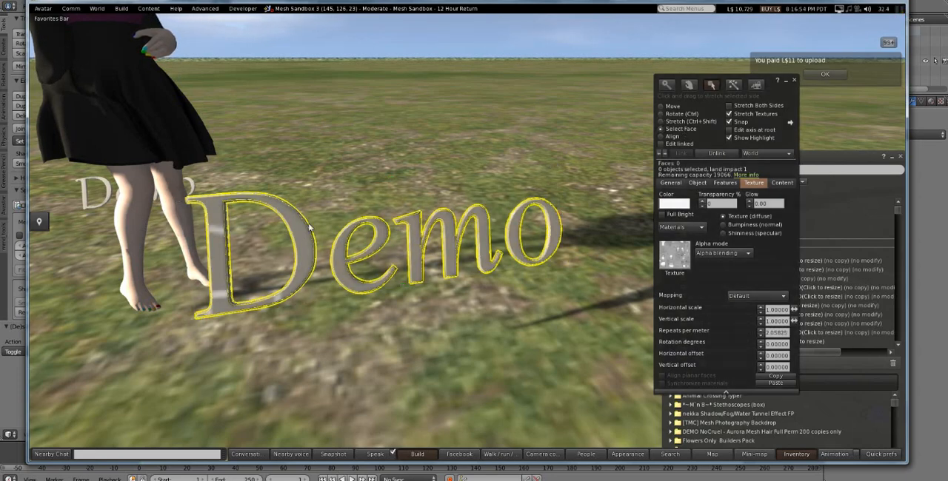
{"action": "left_click", "coordinate": [674, 203]}
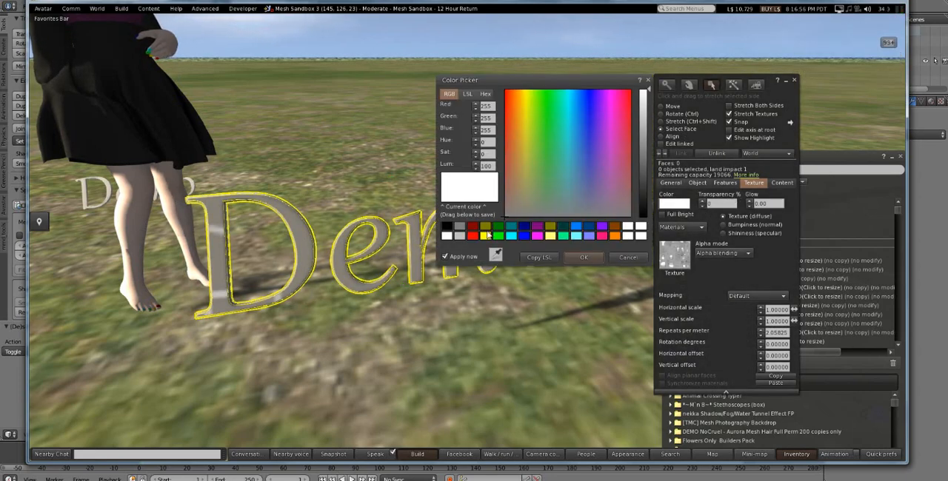
{"action": "left_click", "coordinate": [472, 236]}
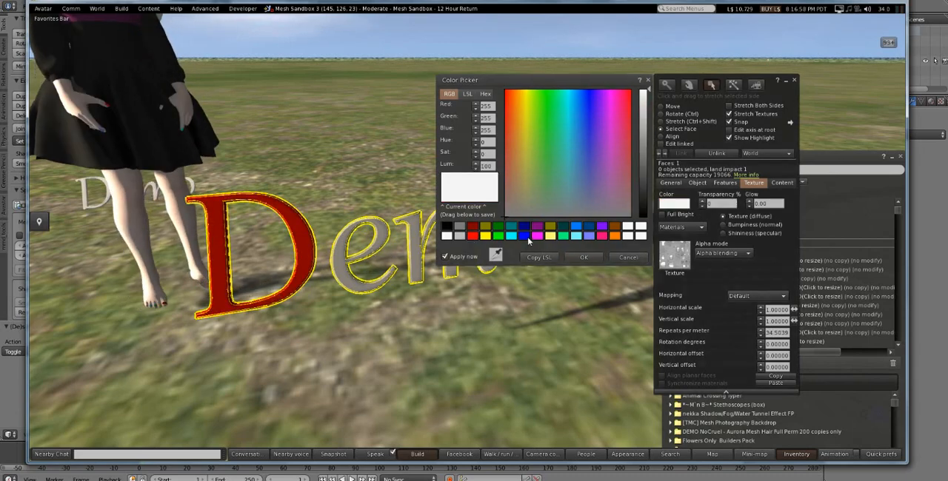
- Colour the letter e blue and the letter m cyan
{"action": "left_click", "coordinate": [527, 238]}
{"action": "left_click", "coordinate": [415, 256]}
{"action": "left_click", "coordinate": [511, 236]}
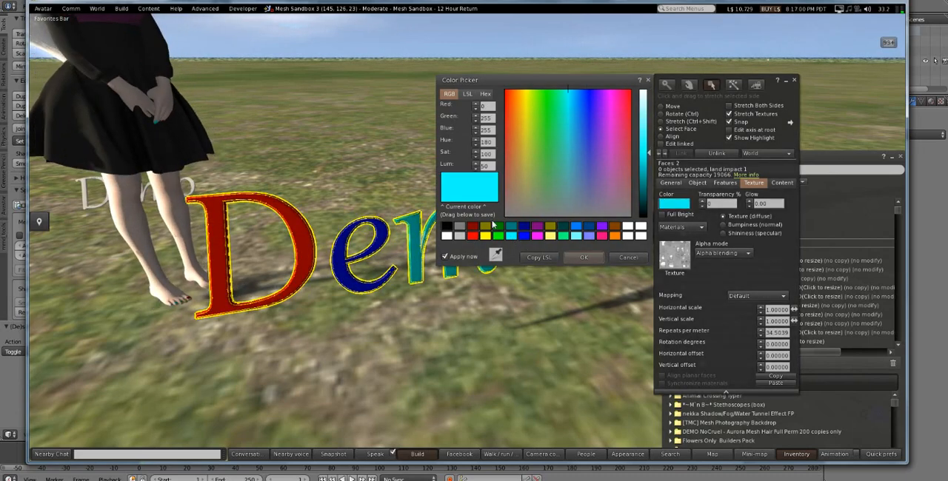
- Select the letter o's face, colour it yellow and deselect the text
{"action": "left_click_drag", "start_coordinate": [504, 83], "coordinate": [642, 73]}
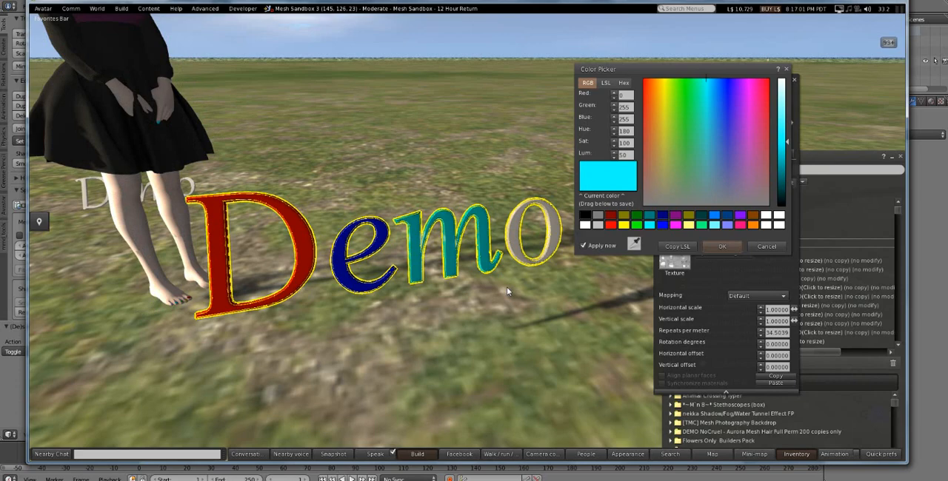
{"action": "left_click", "coordinate": [524, 248]}
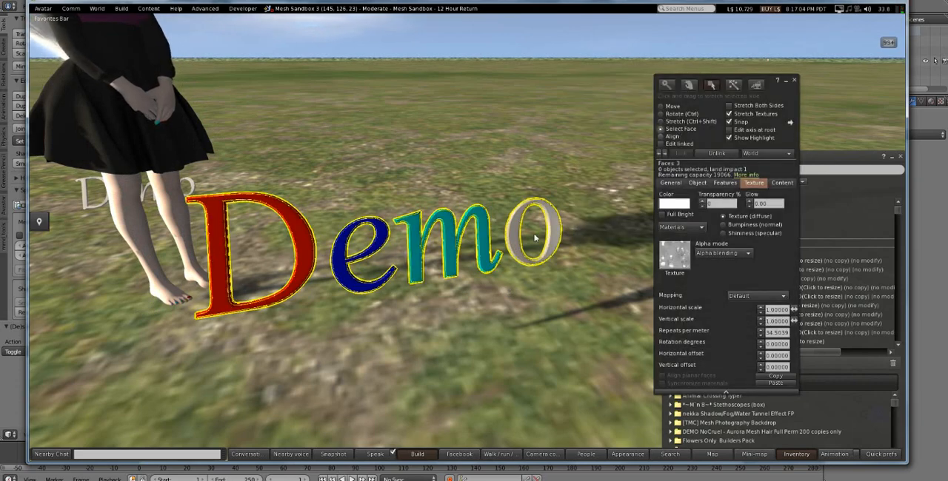
{"action": "left_click", "coordinate": [673, 205]}
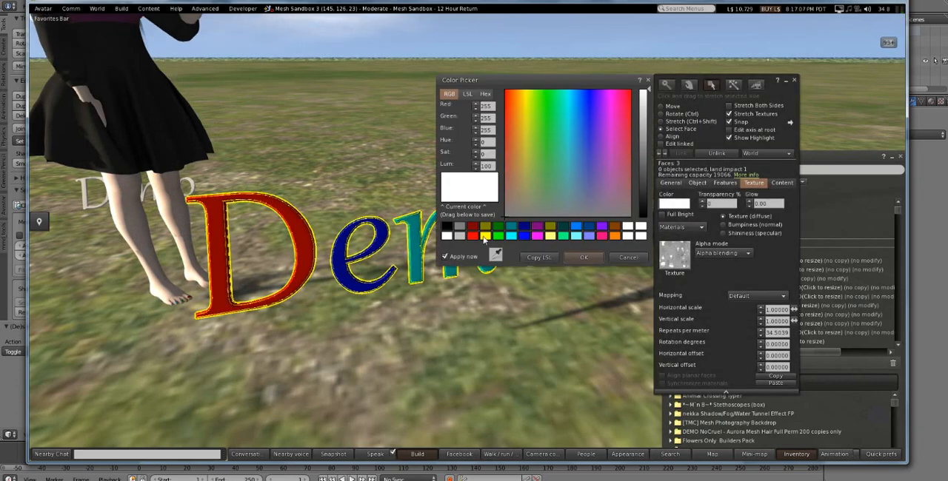
{"action": "left_click", "coordinate": [484, 236]}
{"action": "left_click", "coordinate": [583, 257]}
{"action": "left_click", "coordinate": [559, 336]}
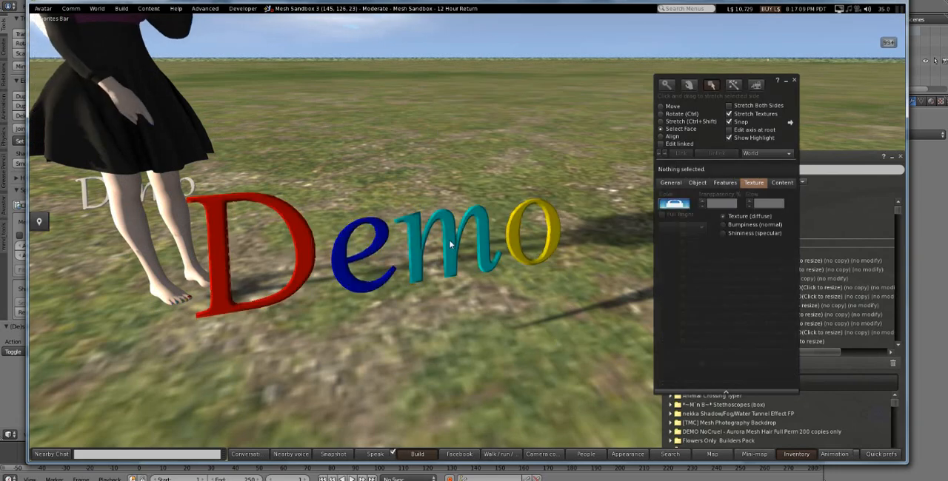
- Set the whole Demo text to 48% transparency, Full Bright and a glow of 0.20
{"action": "left_click", "coordinate": [449, 246]}
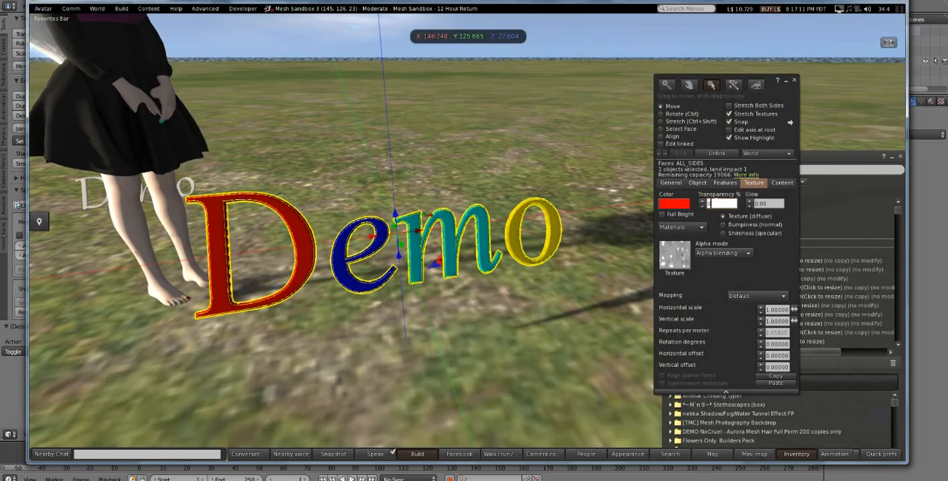
{"action": "left_click", "coordinate": [505, 299]}
{"action": "left_click", "coordinate": [484, 226]}
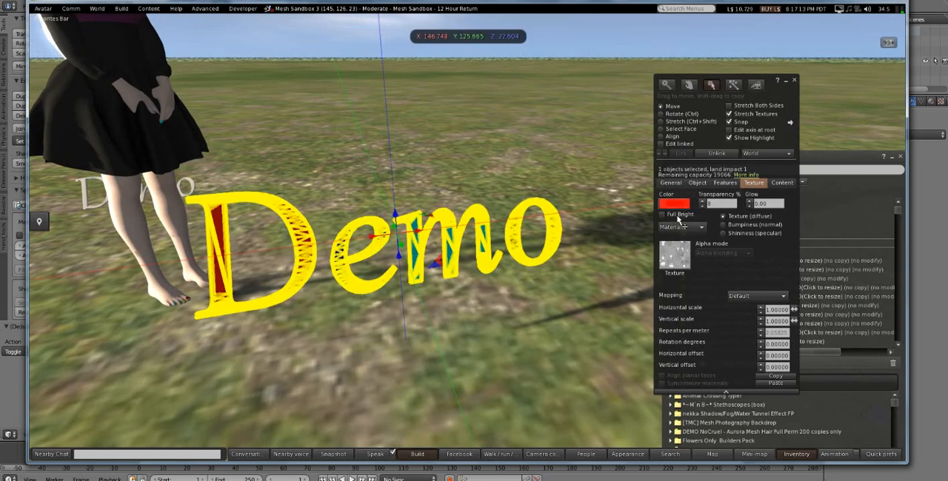
{"action": "left_click", "coordinate": [708, 203]}
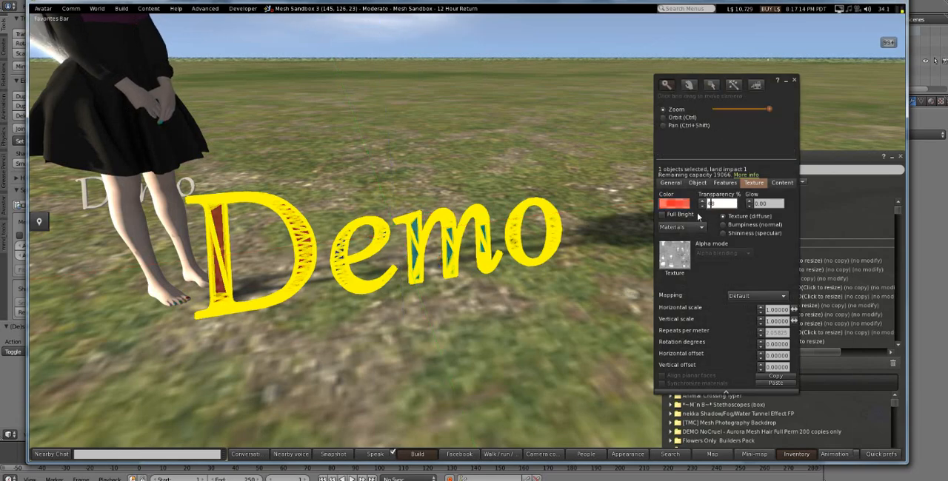
{"action": "key", "text": "Return"}
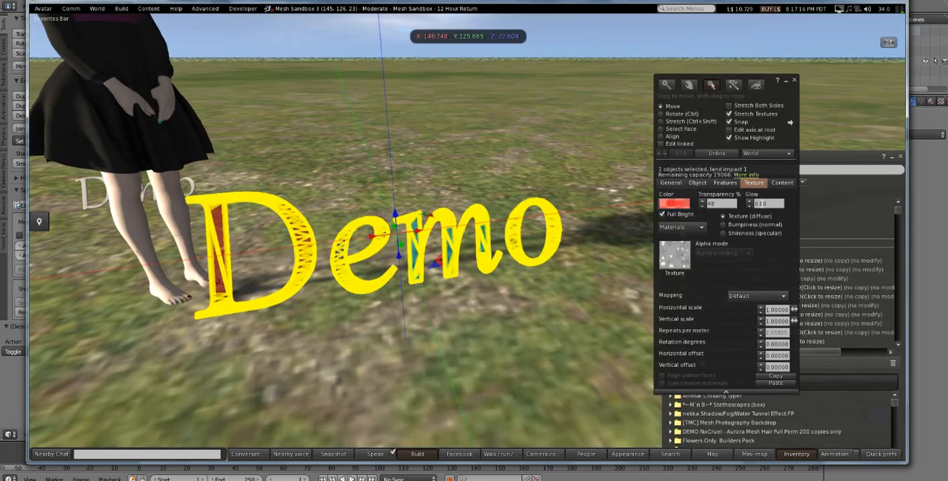
{"action": "left_click", "coordinate": [770, 202]}
{"action": "scroll", "coordinate": [771, 200], "scroll_direction": "up", "scroll_amount": 2}
{"action": "left_click", "coordinate": [575, 319]}
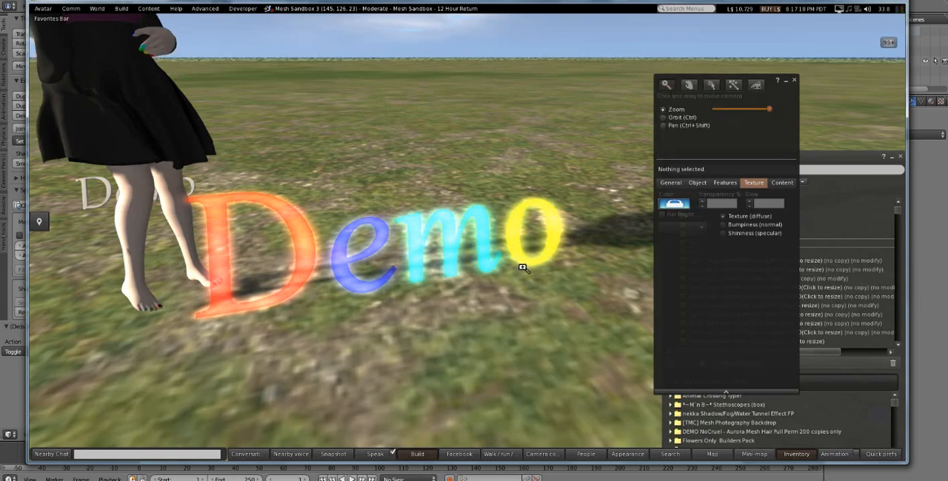
- Give the Demo text a blank shininess (specular) texture with a glossiness of 255
{"action": "left_click_drag", "start_coordinate": [524, 265], "coordinate": [526, 267], "text": "alt"}
{"action": "left_click_drag", "start_coordinate": [429, 245], "coordinate": [455, 246], "text": "ctrl+alt"}
{"action": "left_click", "coordinate": [454, 246]}
{"action": "left_click", "coordinate": [722, 233]}
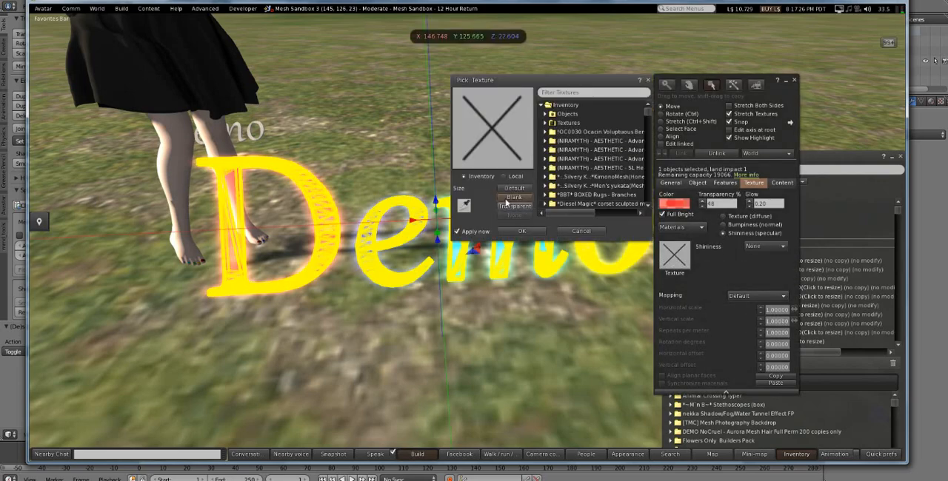
{"action": "left_click", "coordinate": [513, 196]}
{"action": "left_click", "coordinate": [512, 231]}
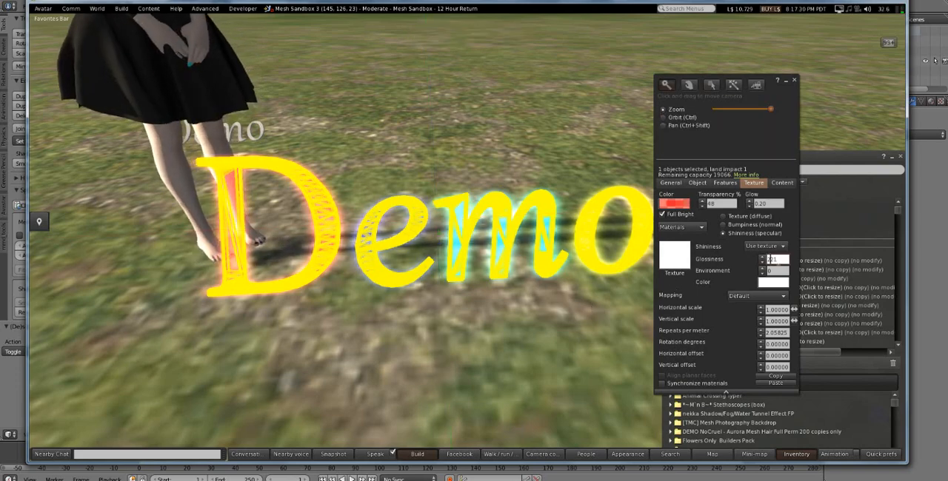
{"action": "left_click", "coordinate": [550, 326]}
{"action": "left_click_drag", "start_coordinate": [546, 250], "coordinate": [465, 235], "text": "alt"}
- Reduce the Demo text's transparency, deselect it and view the glowing letters from the front
{"action": "left_click", "coordinate": [466, 240]}
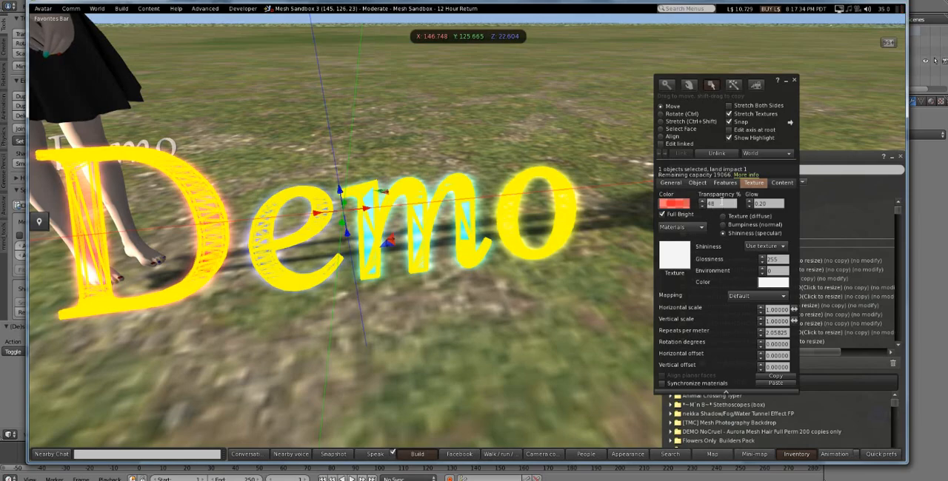
{"action": "left_click", "coordinate": [483, 335]}
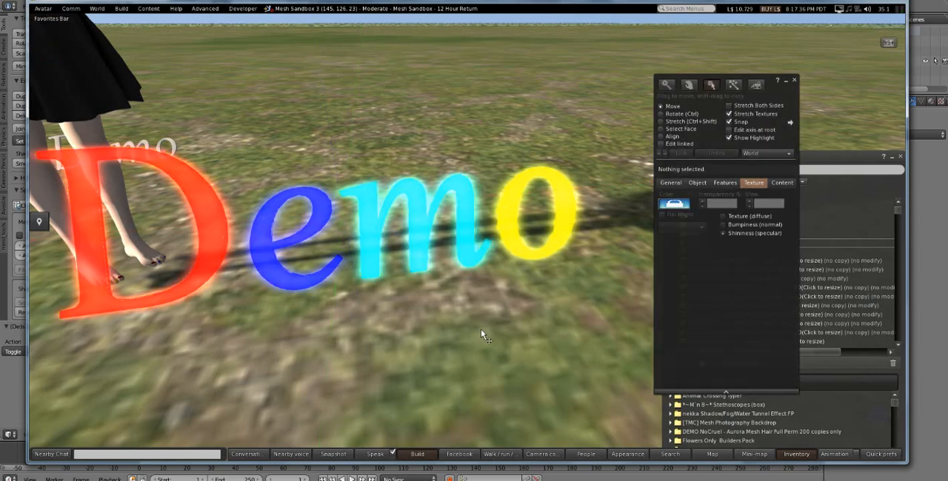
{"action": "left_click_drag", "start_coordinate": [450, 214], "coordinate": [423, 359], "text": "ctrl+alt"}
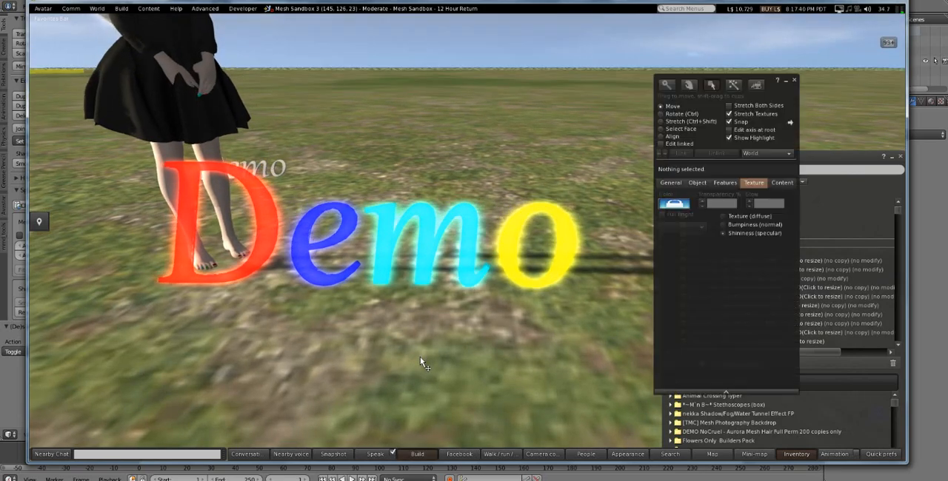